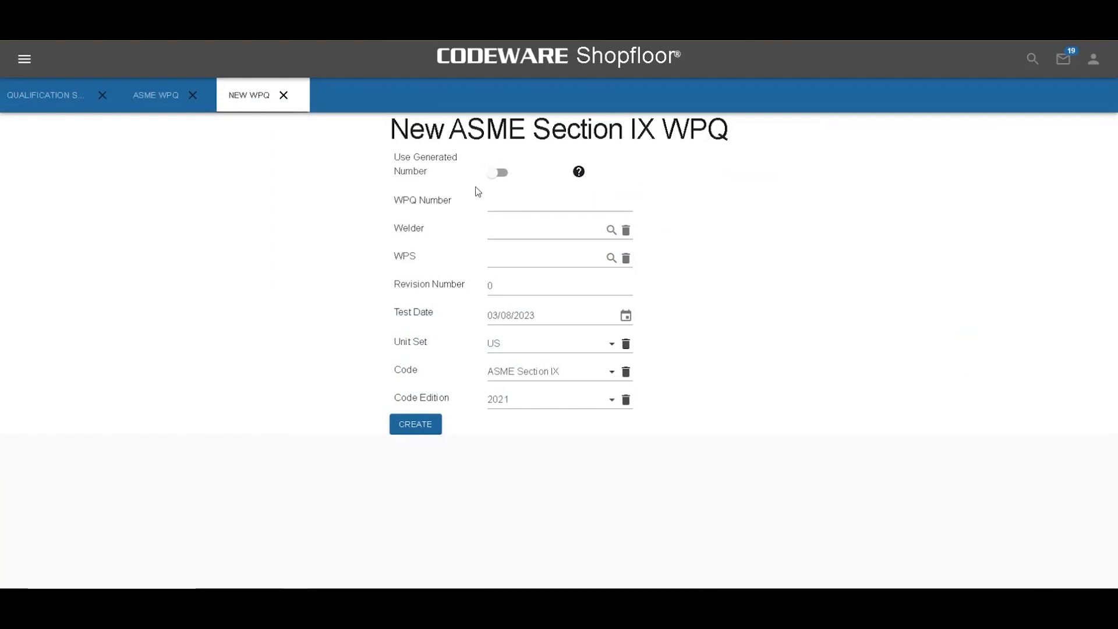
Enable the generated WPQ number and assign the active welder and foreman who has Custom Shopfloor access.
left_click(499, 174)
left_click(611, 230)
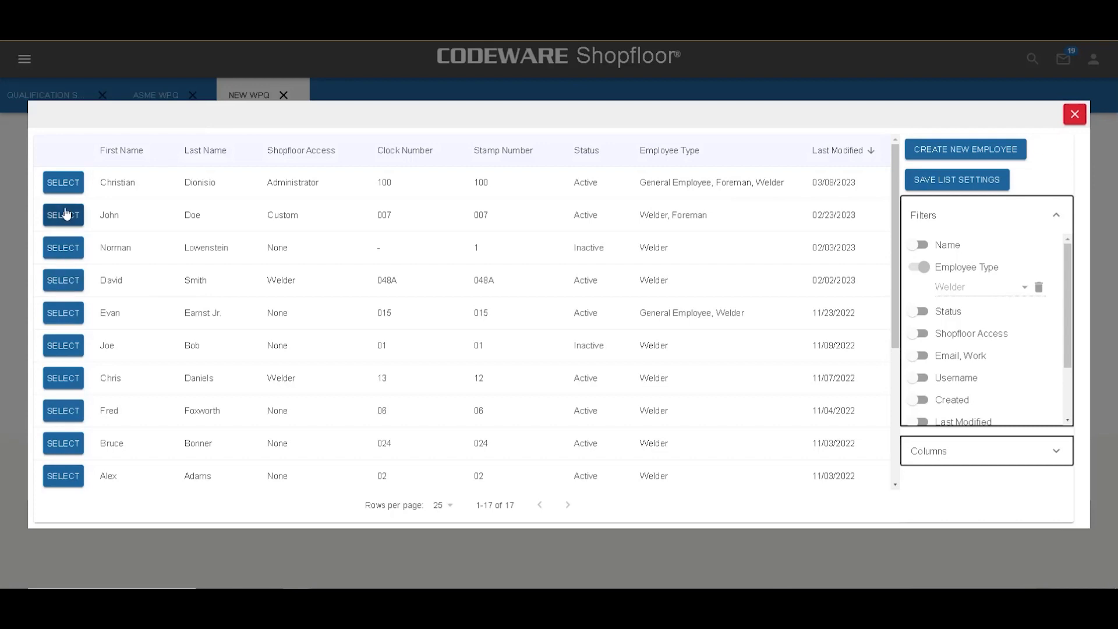
left_click(59, 216)
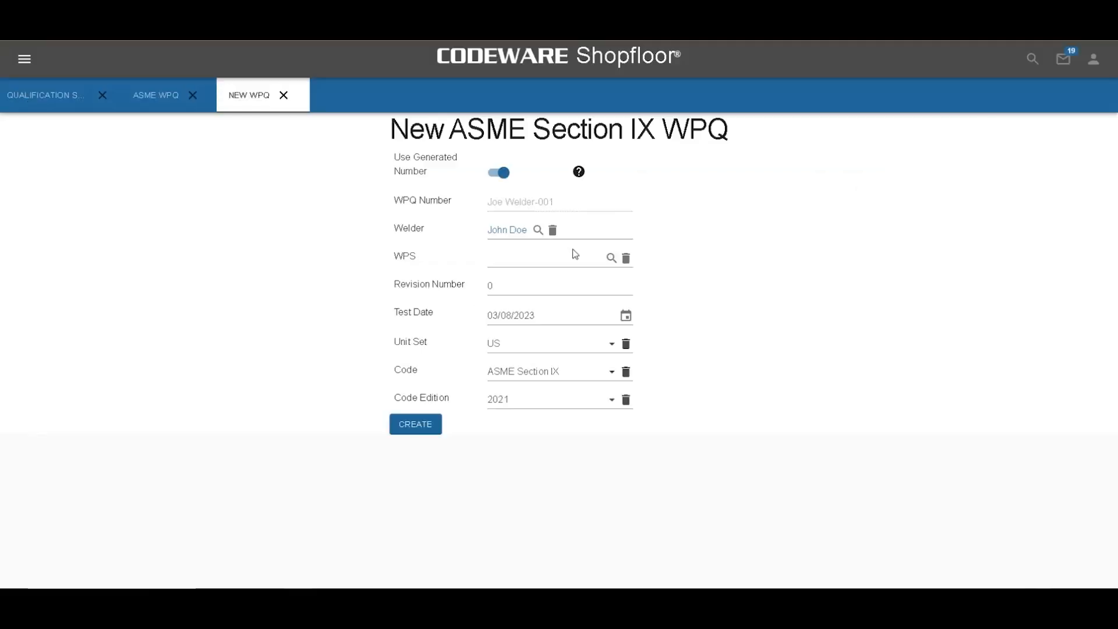
Filter the WPS list to names containing "GTAW_" and assign GTAW_1203_1 as the WPS for the new WPQ.
left_click(611, 258)
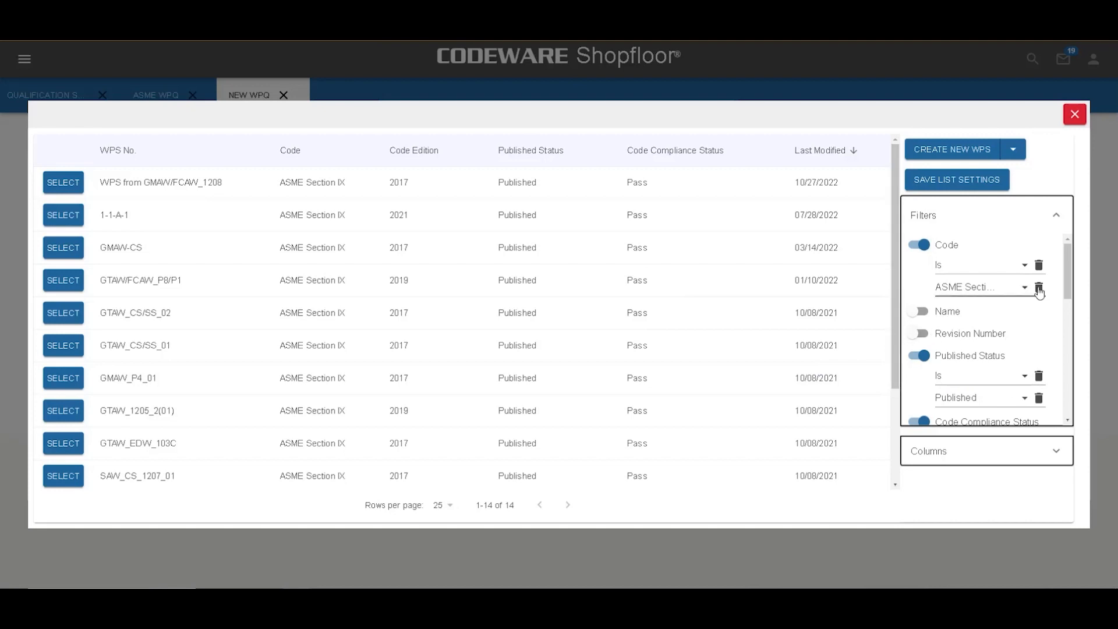
left_click(920, 311)
left_click(965, 352)
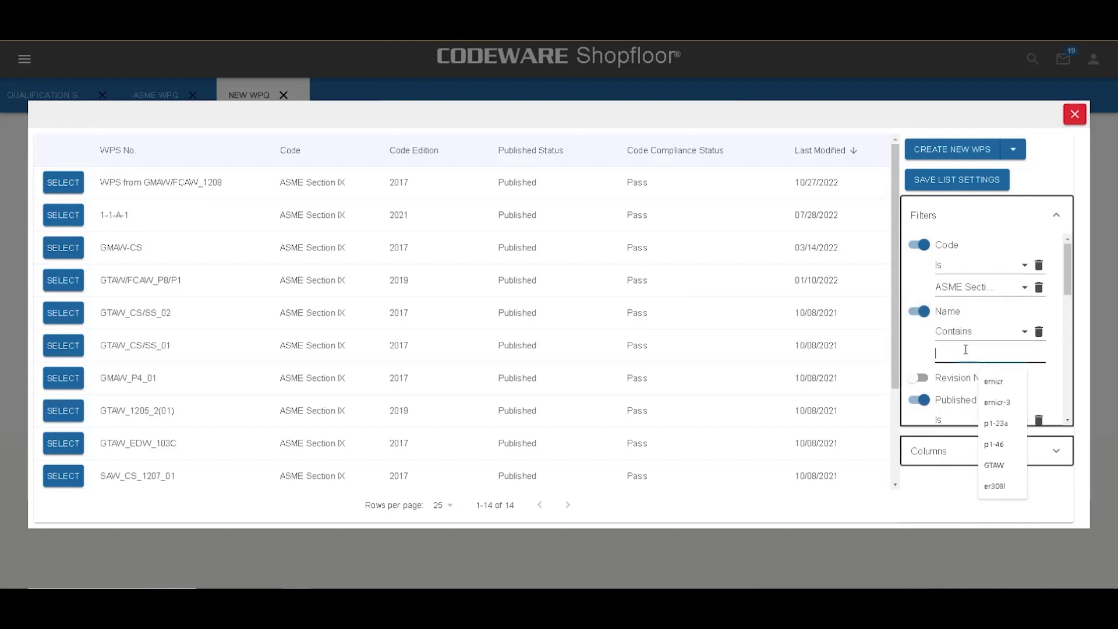
type("GTAW")
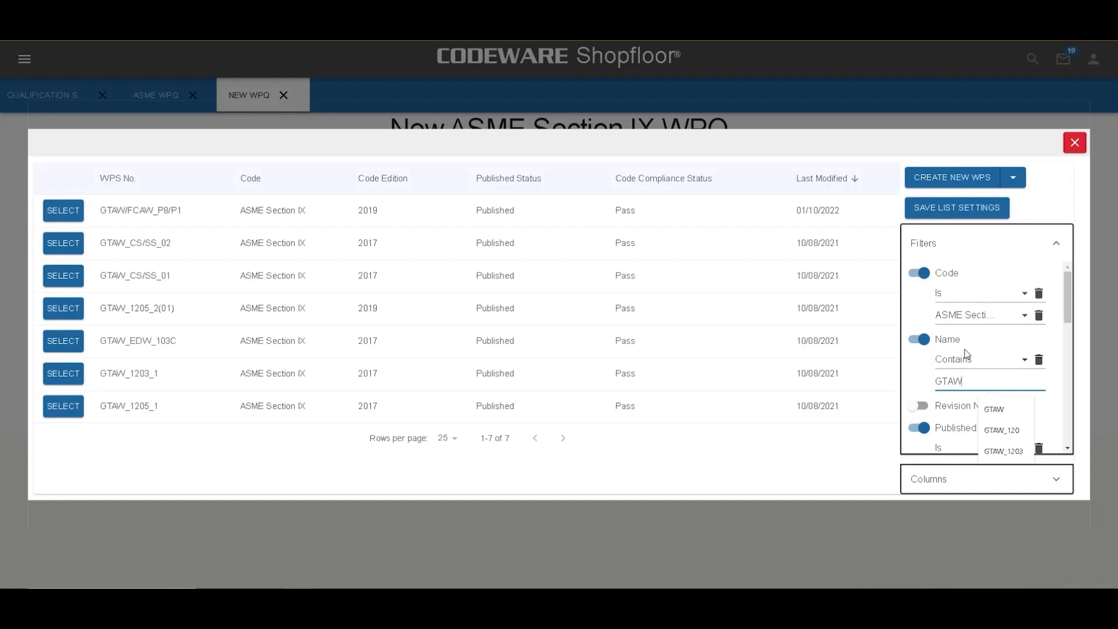
type("_")
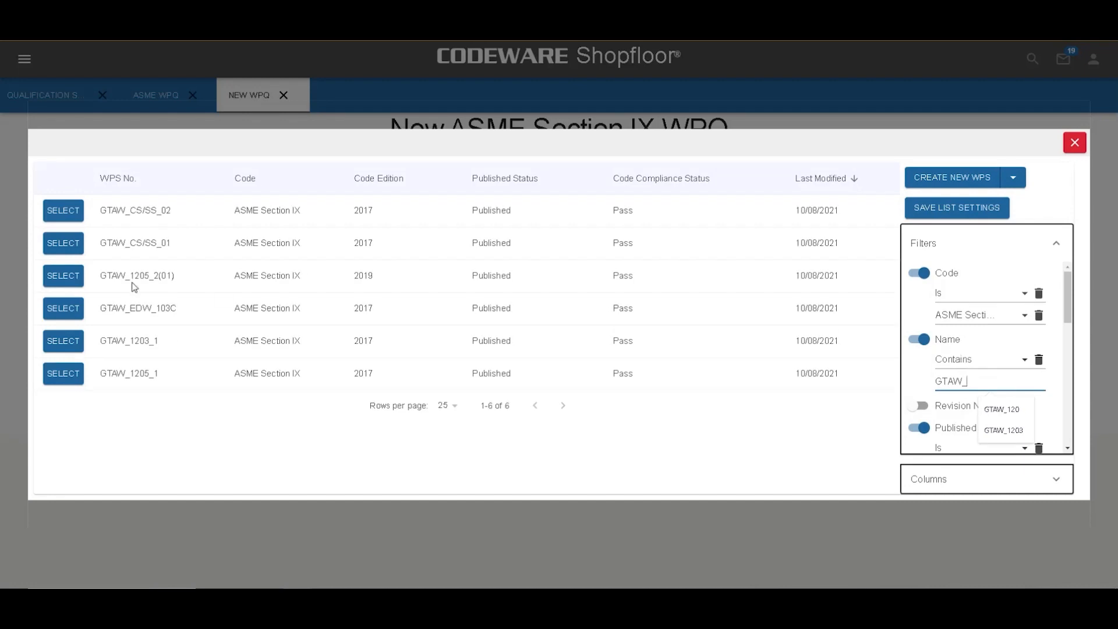
left_click(63, 340)
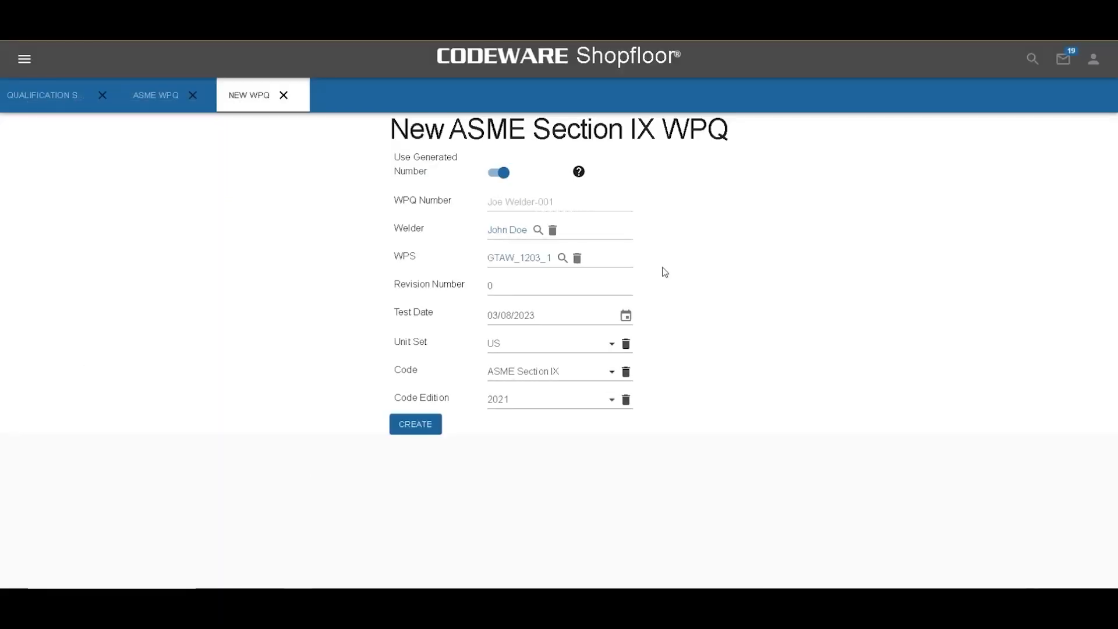
Set the test date to 02/20/2023 and create the WPQ.
left_click(626, 318)
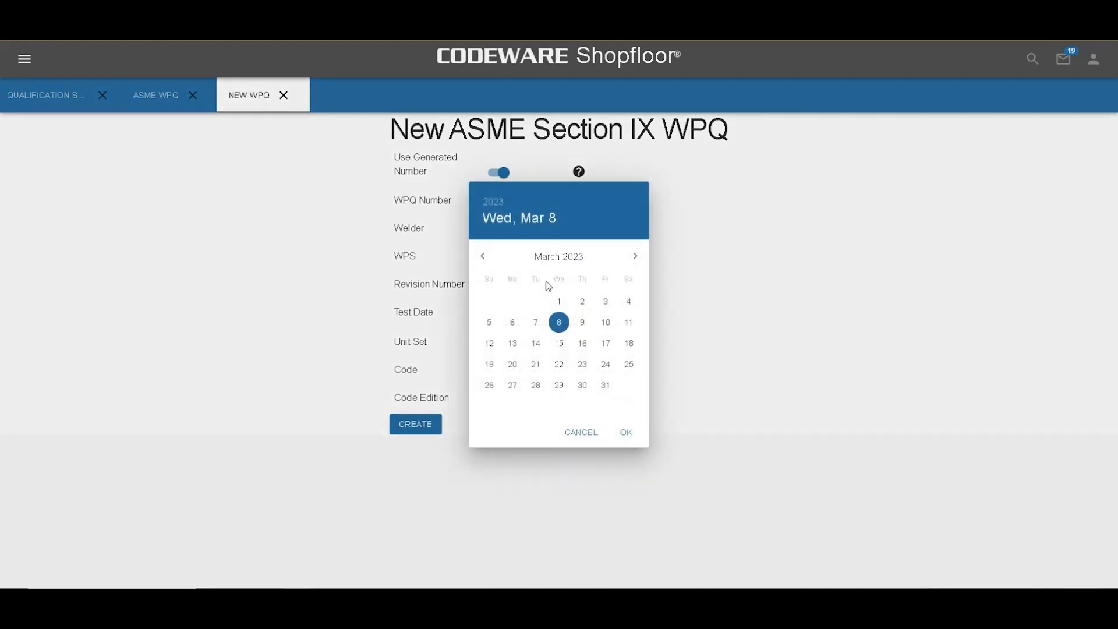
left_click(484, 256)
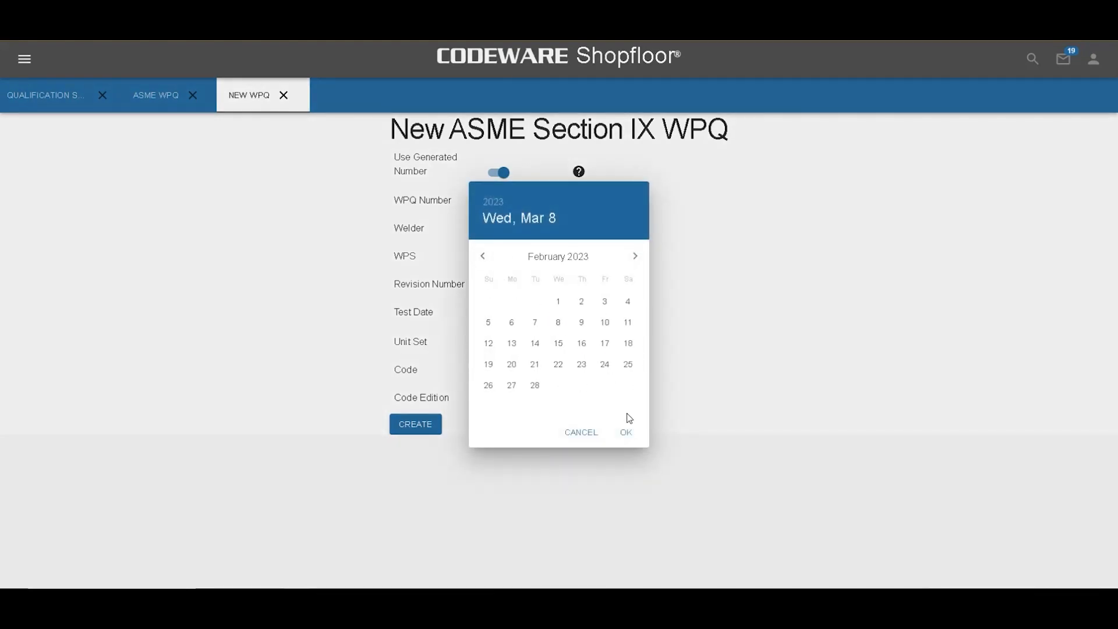
left_click(512, 367)
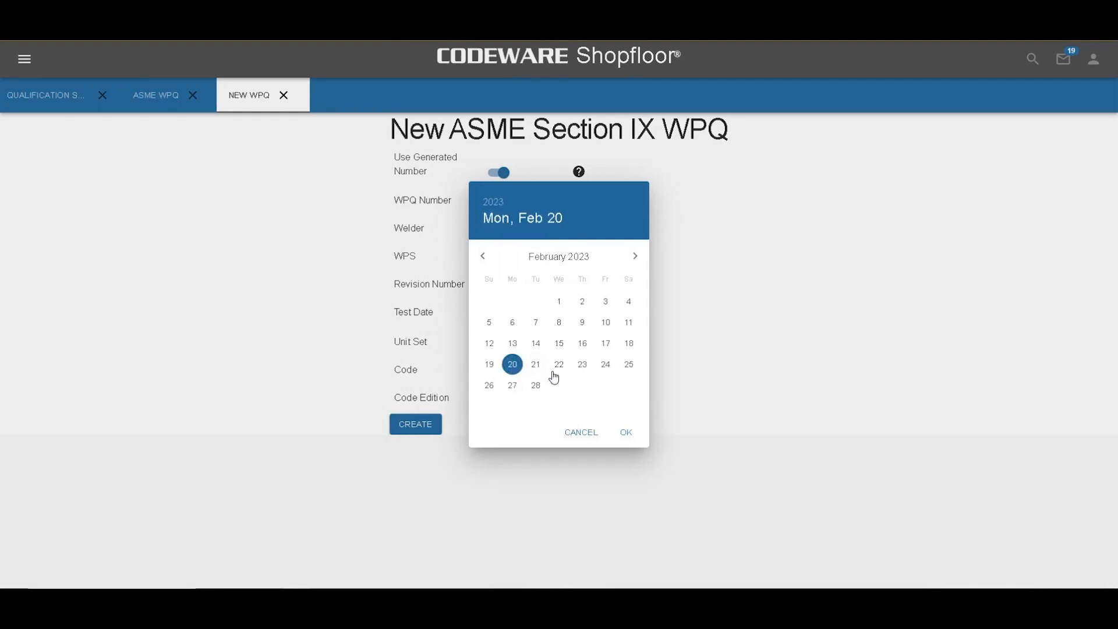
left_click(626, 434)
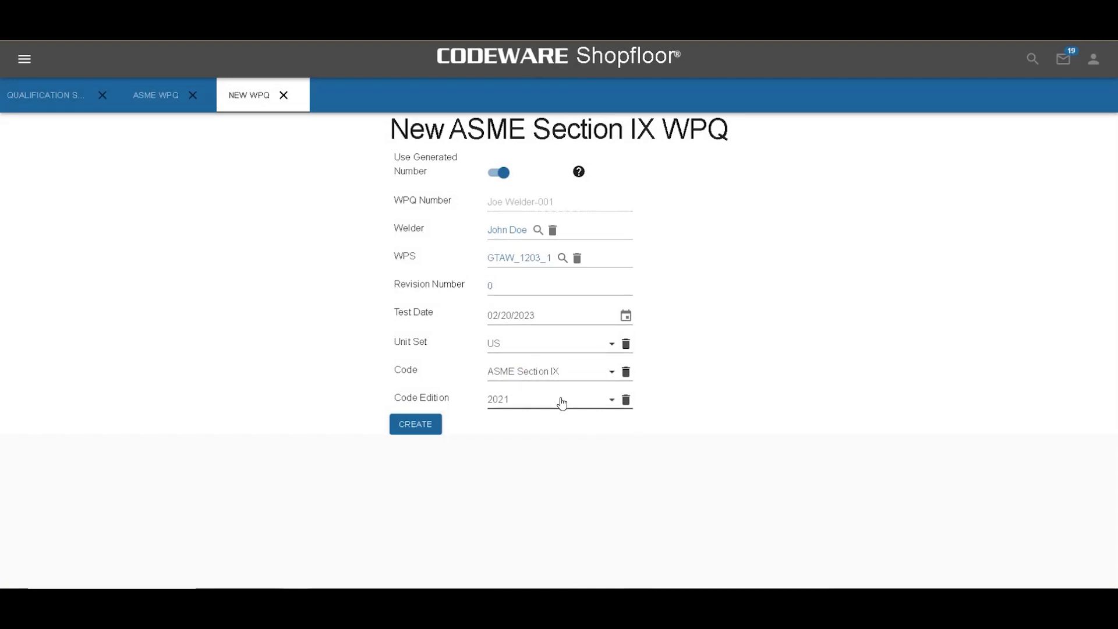
left_click(425, 433)
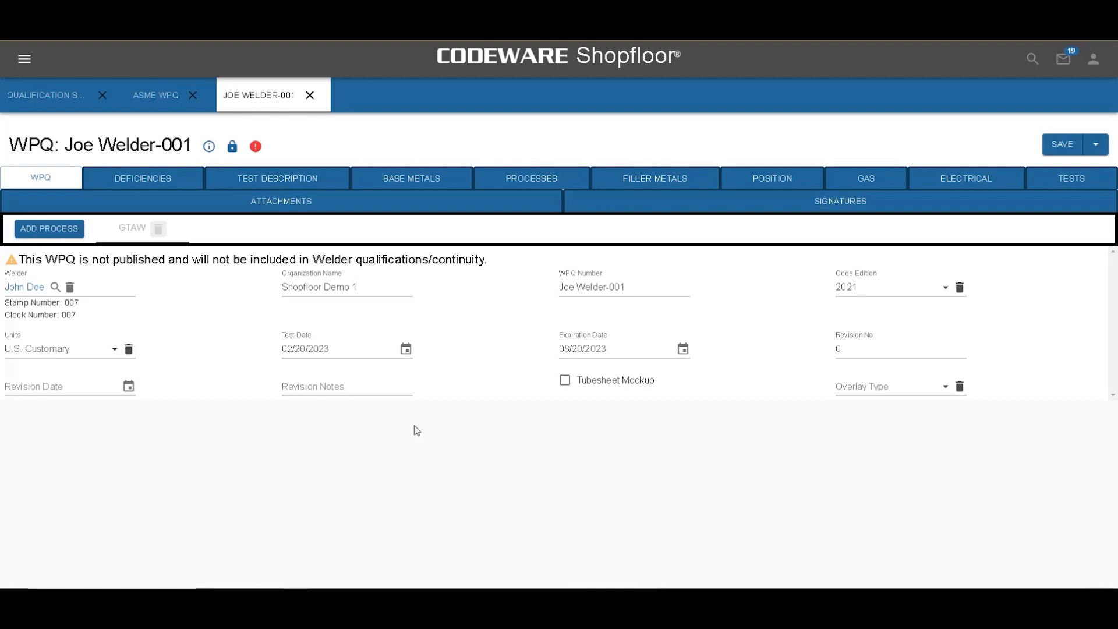
Review the new WPQ's test description, base metals, processes and filler metals data.
left_click(243, 179)
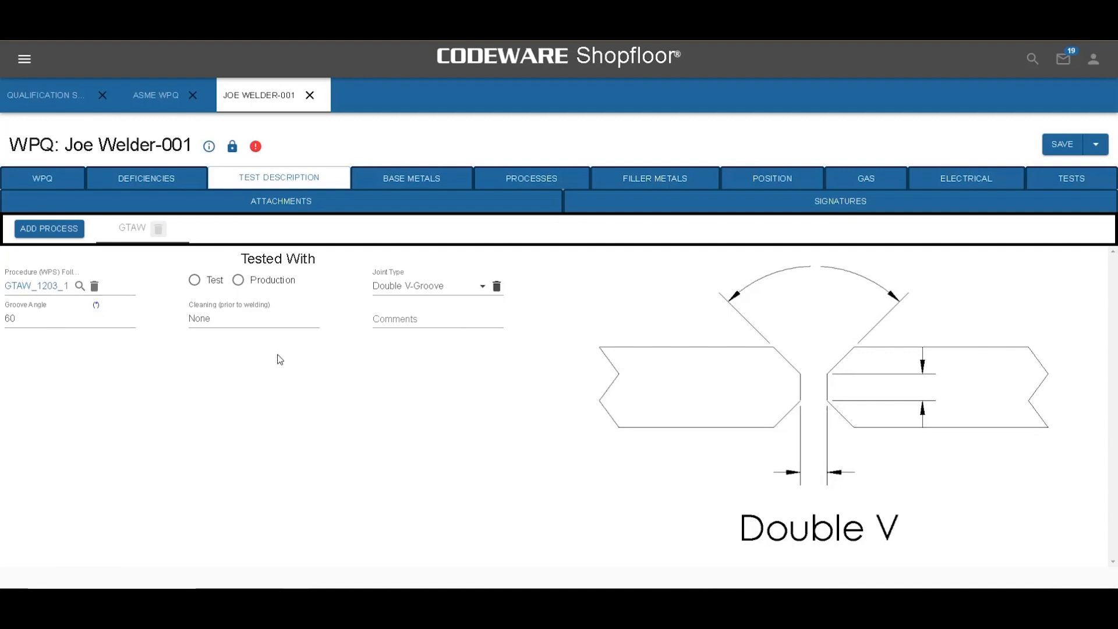
left_click(417, 172)
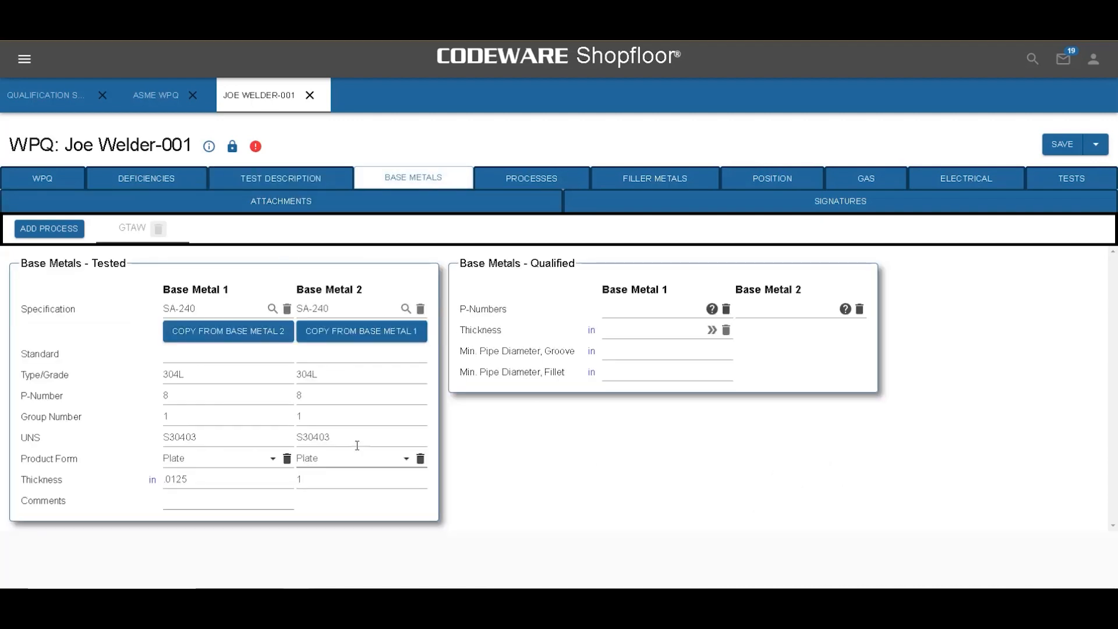
left_click(563, 178)
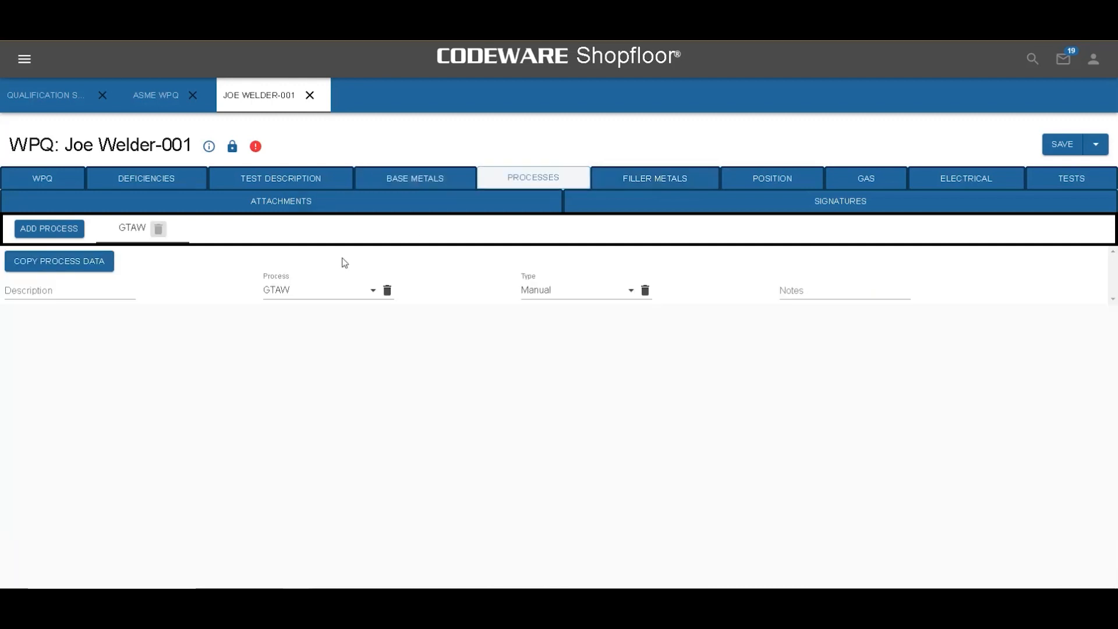
left_click(650, 181)
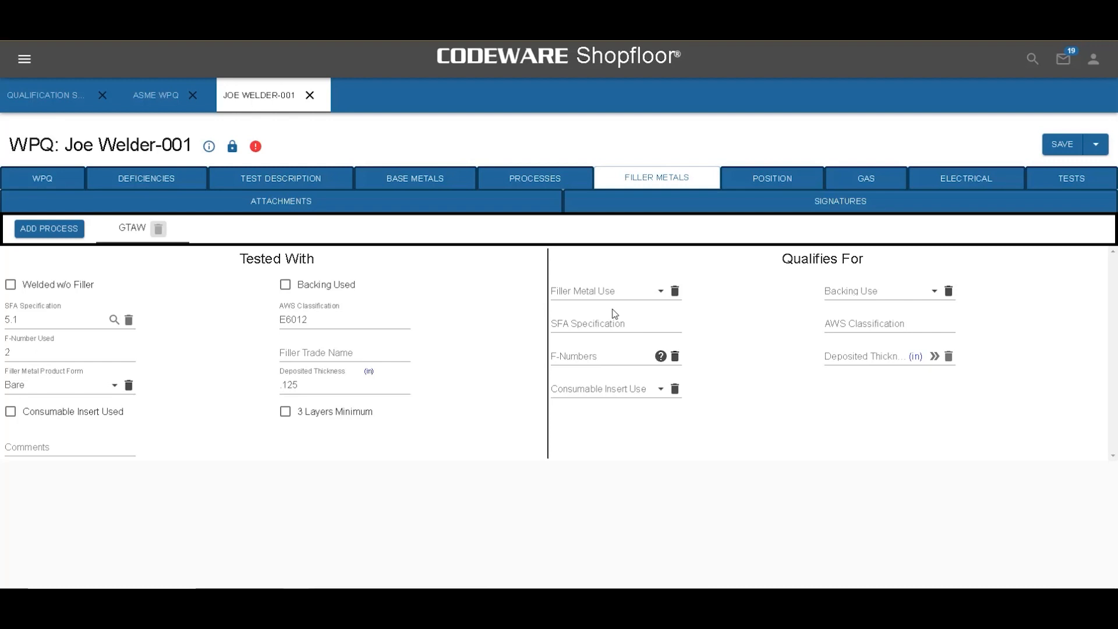
Calculate the WPQ's qualified ranges while viewing its base metals data.
left_click(429, 179)
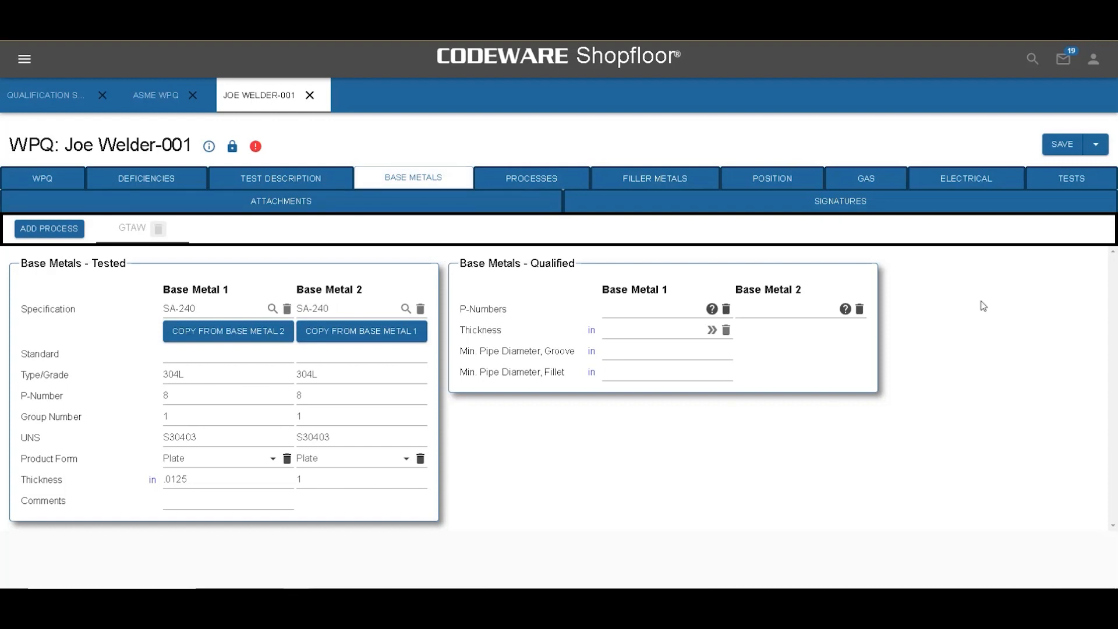
left_click(1097, 146)
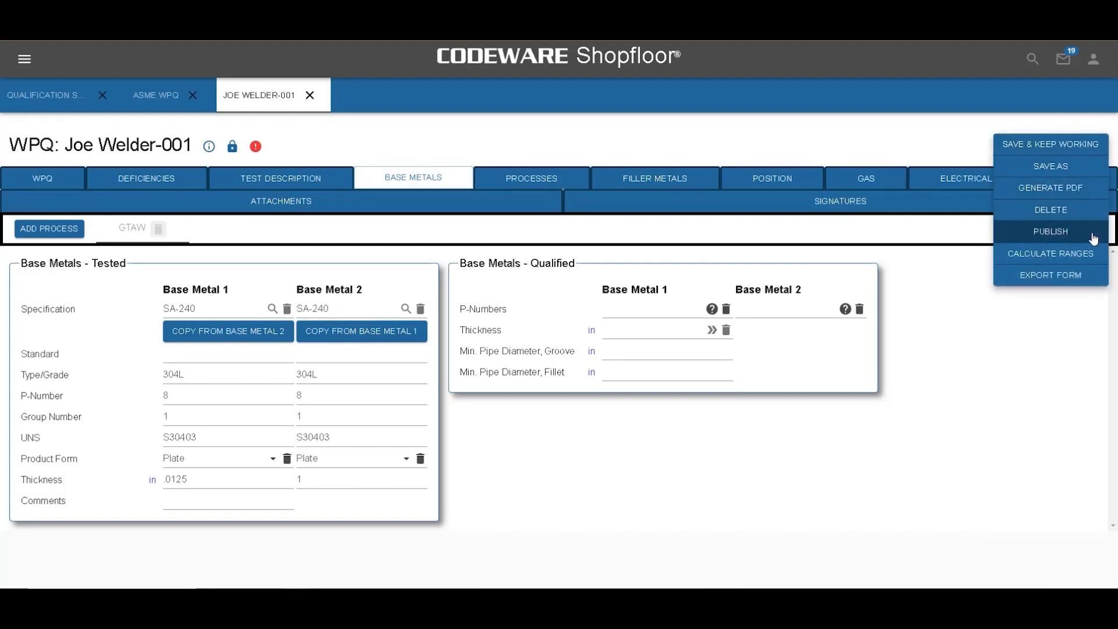
left_click(1084, 257)
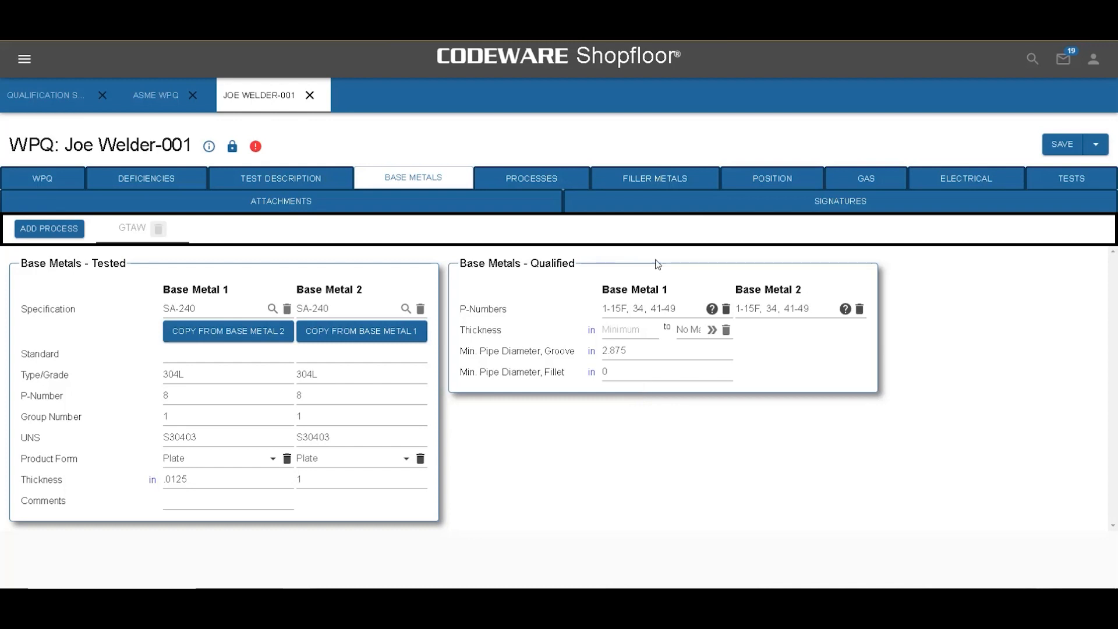
Check the qualified position and filler metal ranges, and refresh the WPQ's deficiency summary.
left_click(777, 183)
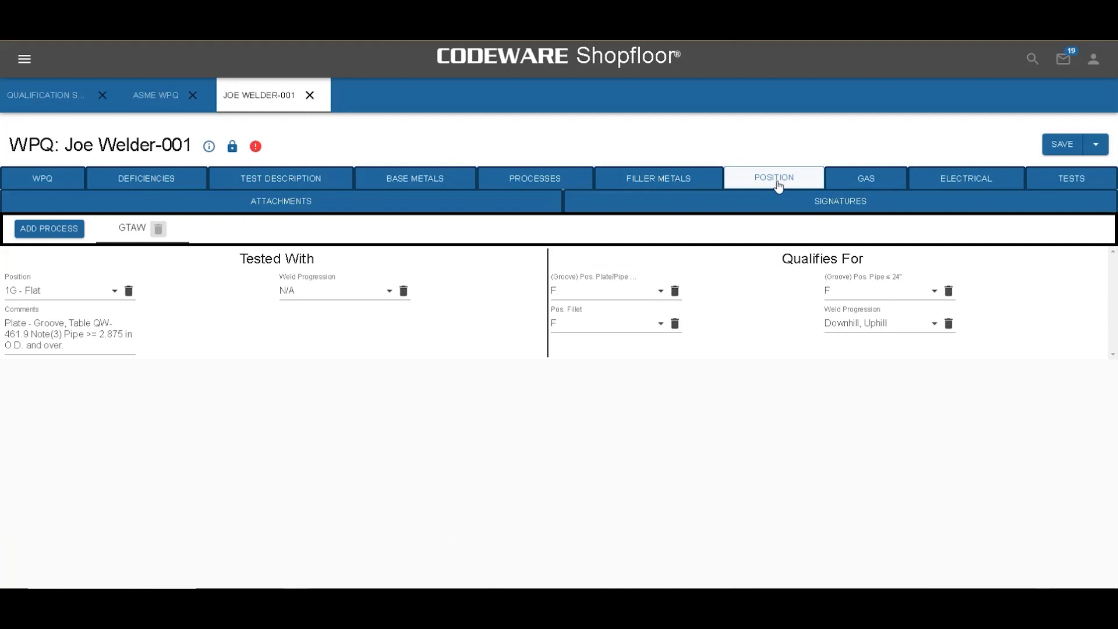
left_click(673, 182)
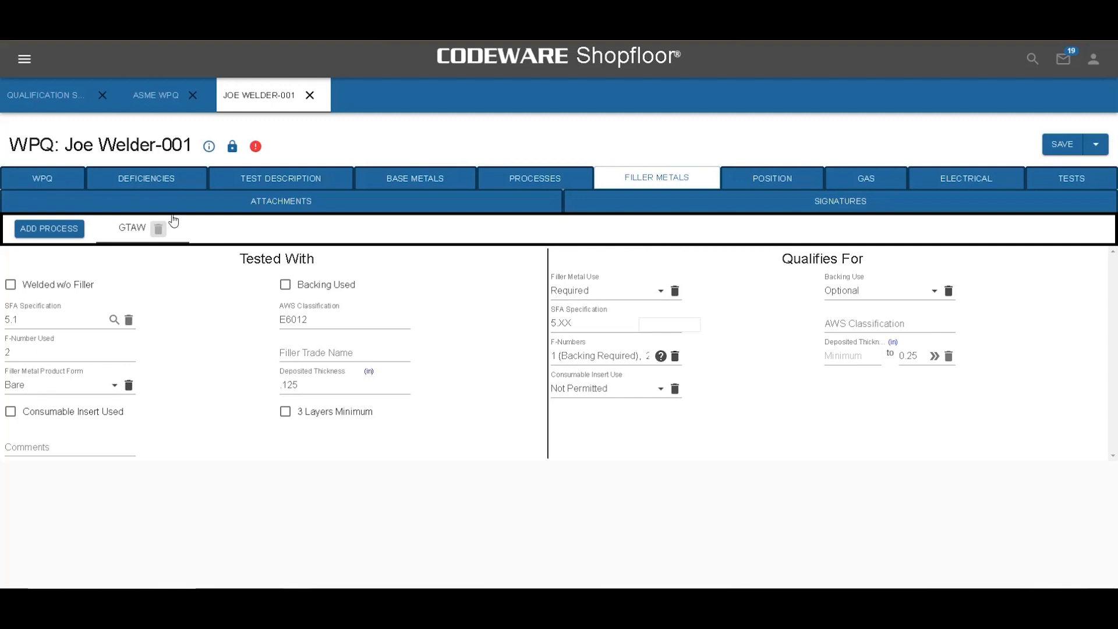
left_click(162, 184)
left_click(111, 267)
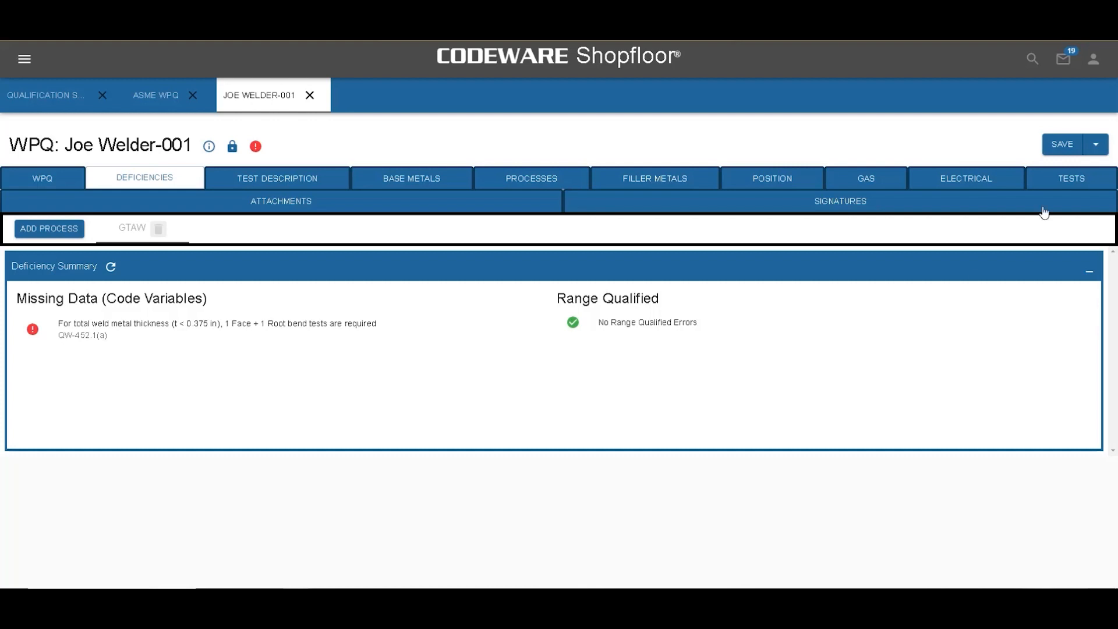
Add a guided bend test with specimen number 001 and bend test type Face Bend - Longitudinal.
left_click(1061, 183)
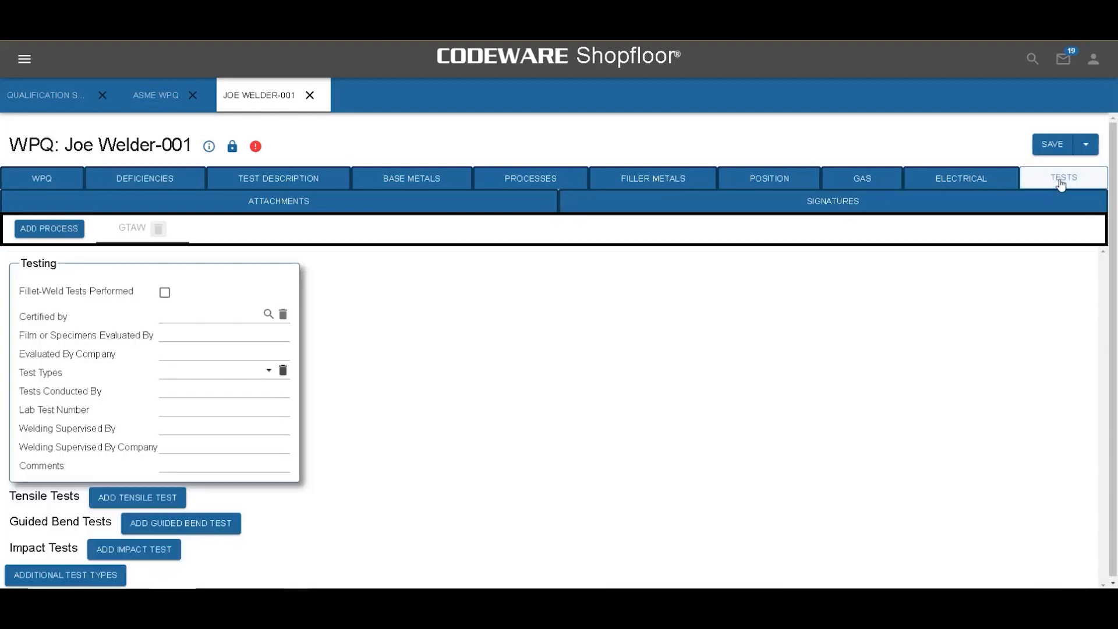
left_click(156, 527)
scroll(328, 530, "down", 1)
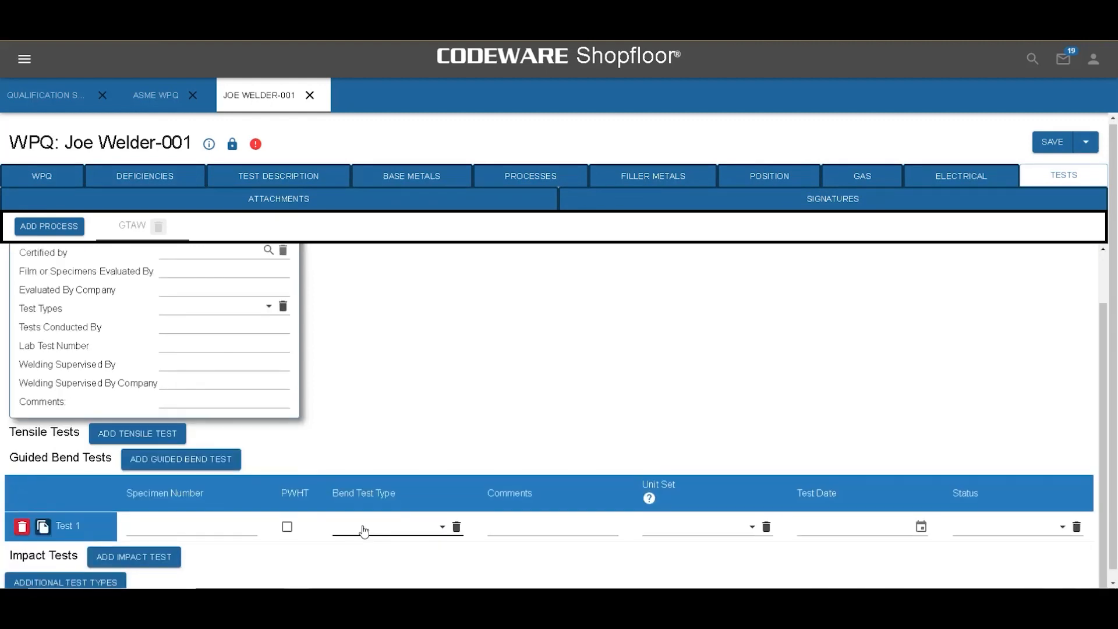
left_click(212, 526)
type("001")
left_click(406, 527)
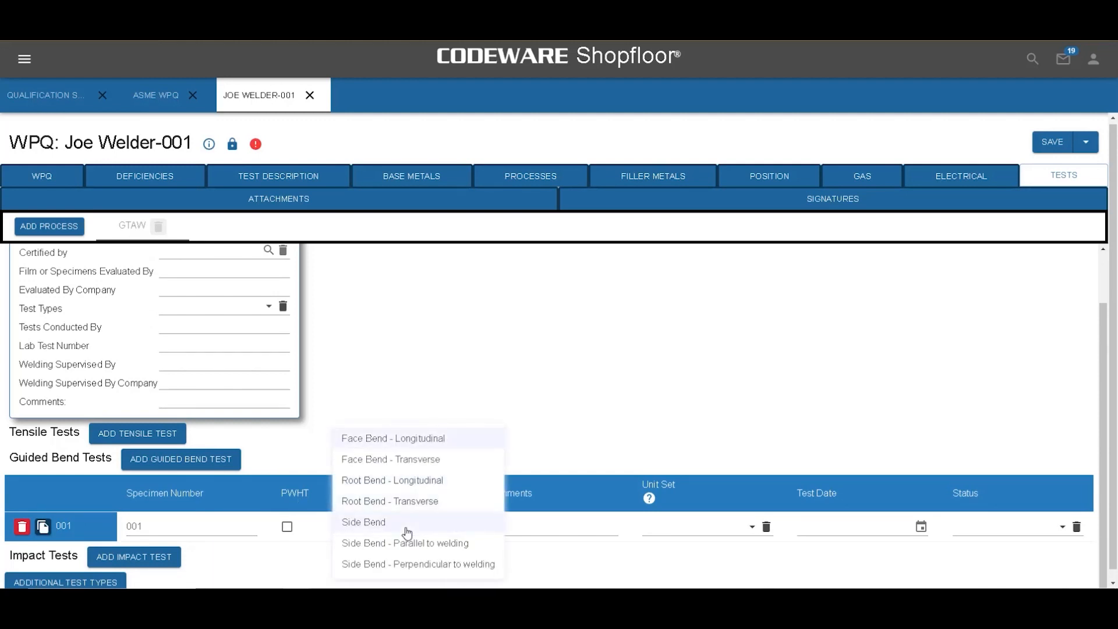
left_click(427, 441)
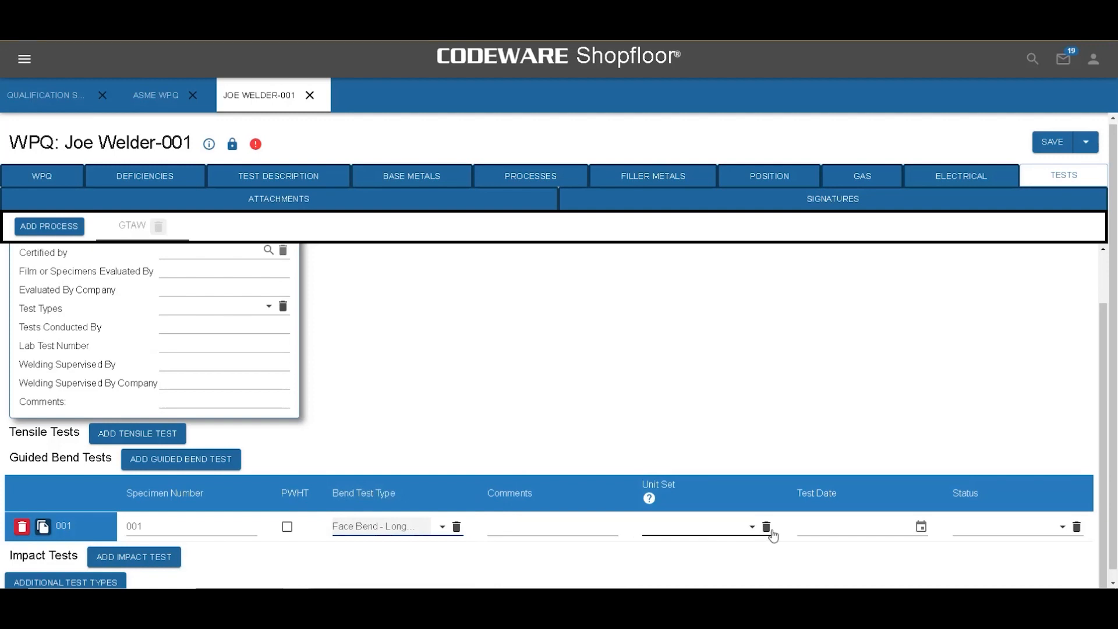
Set bend test 001's test date to 02/21/2023 and its status to Pass.
left_click(920, 528)
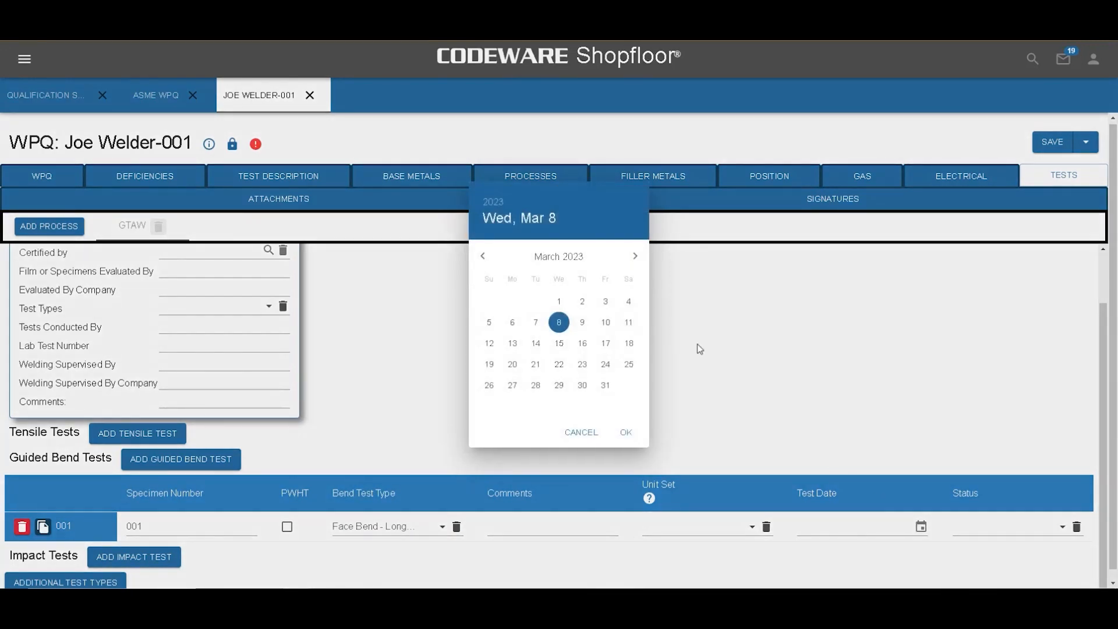
left_click(491, 259)
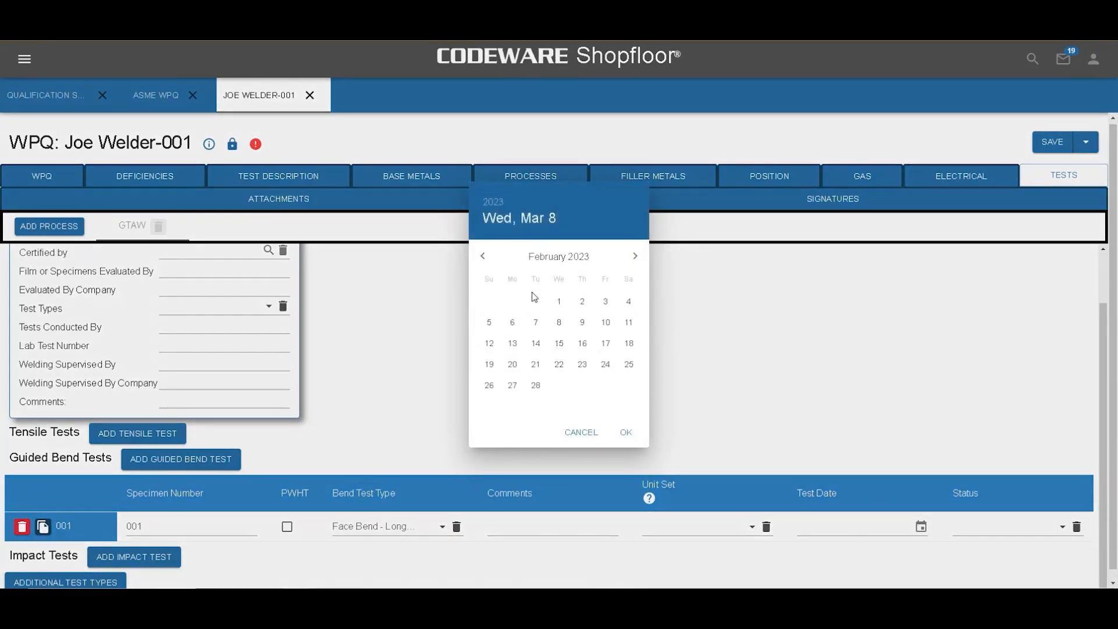
left_click(536, 366)
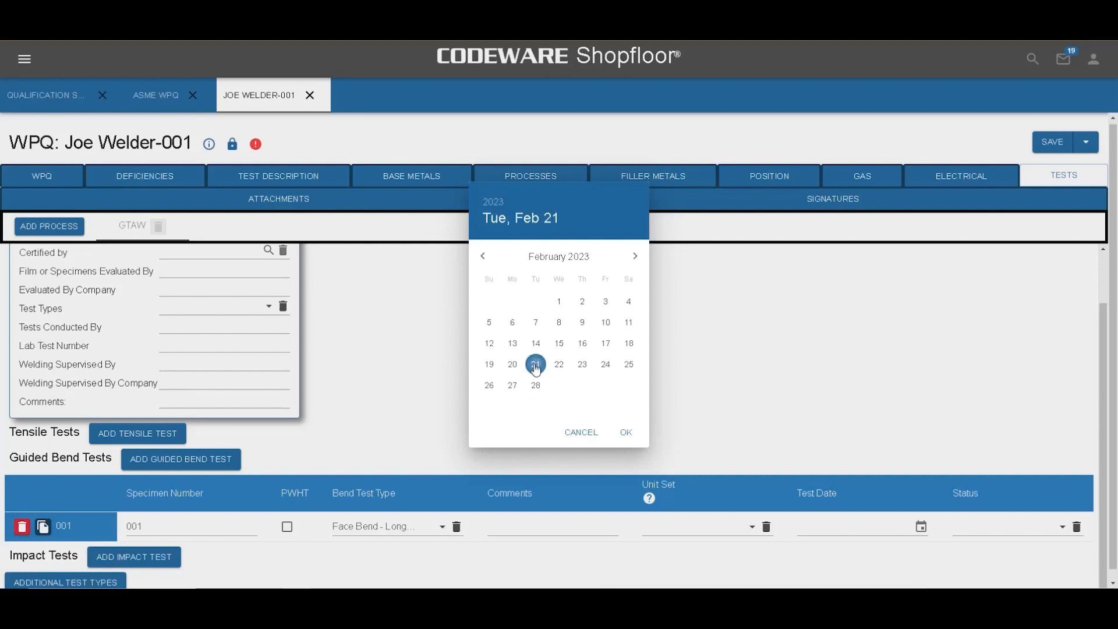
left_click(628, 430)
left_click(1036, 529)
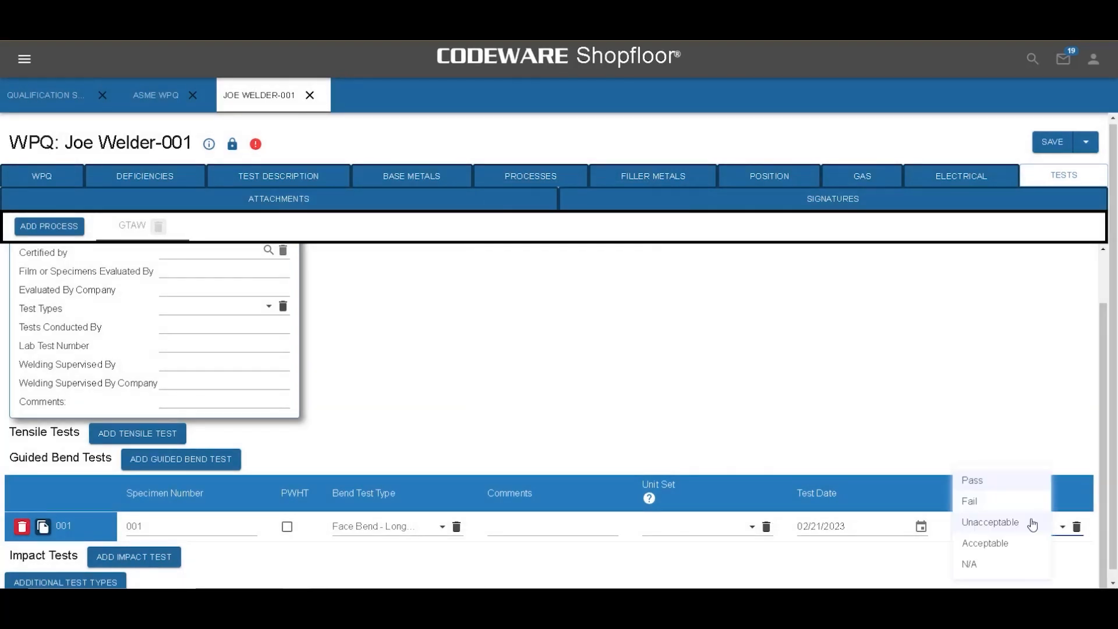
left_click(1002, 485)
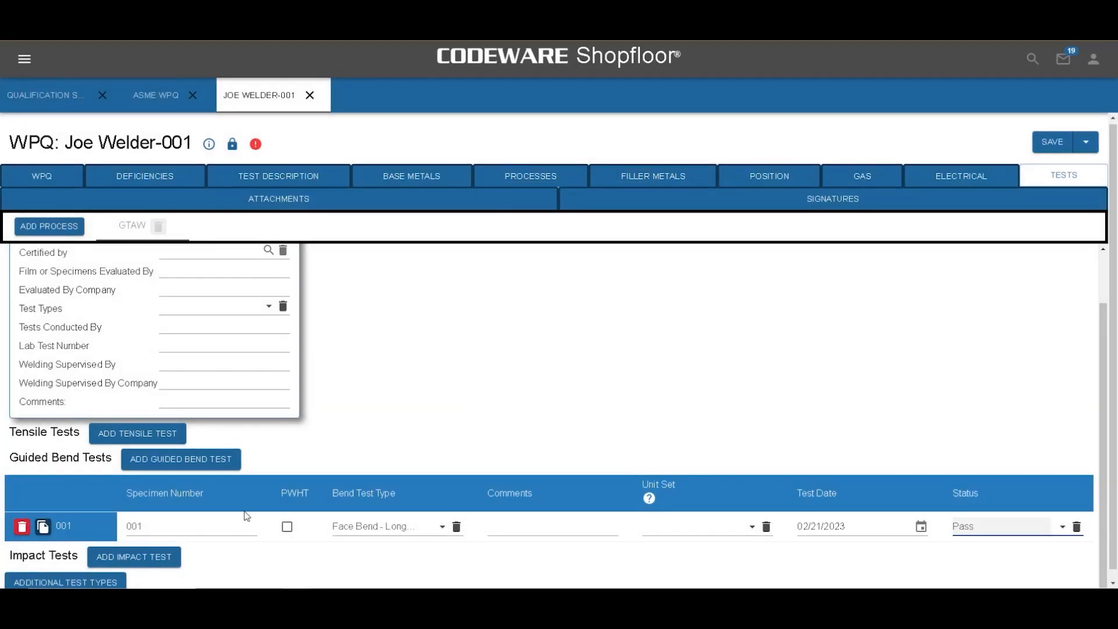
Duplicate bend test 001 and change the copy to specimen number 002 with type Root Bend - Longitudinal.
left_click(40, 528)
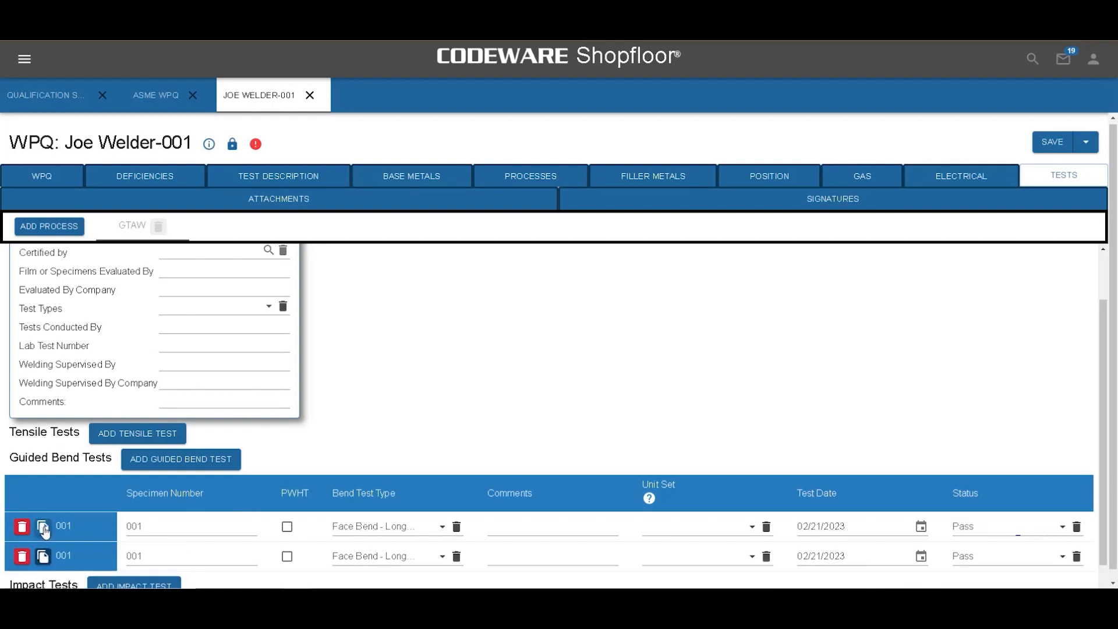
left_click(191, 554)
key("BackSpace")
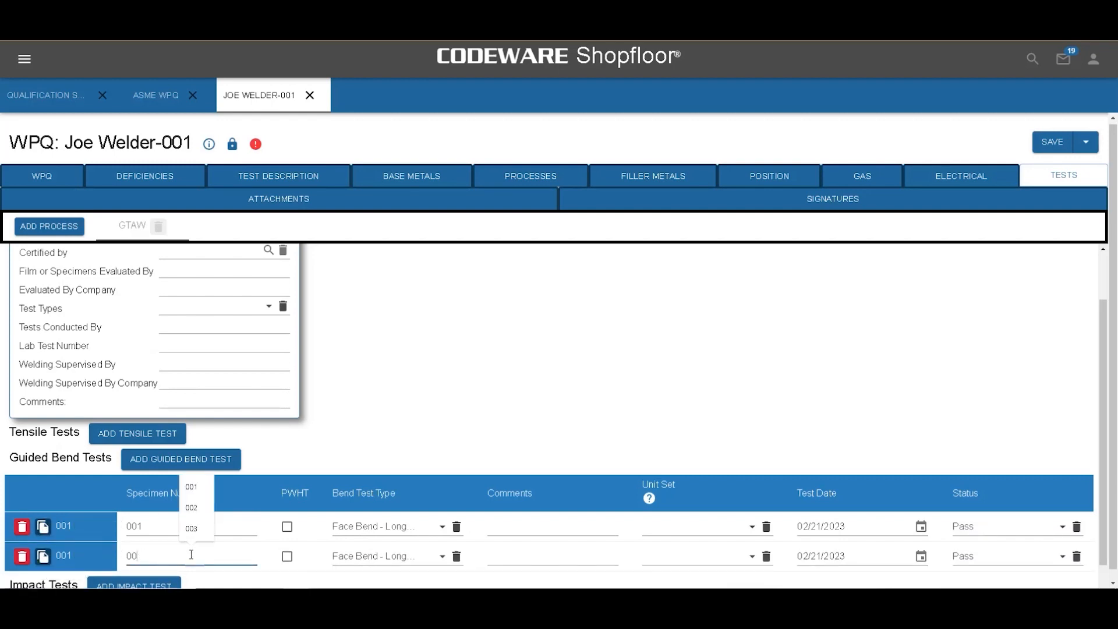
type("2")
left_click(393, 558)
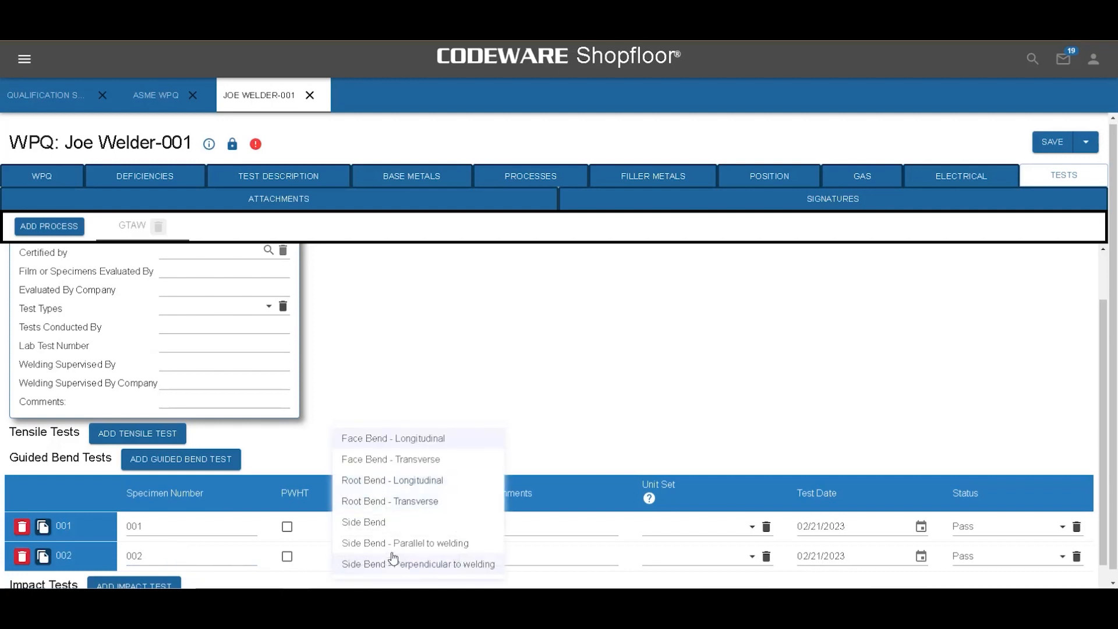
left_click(398, 481)
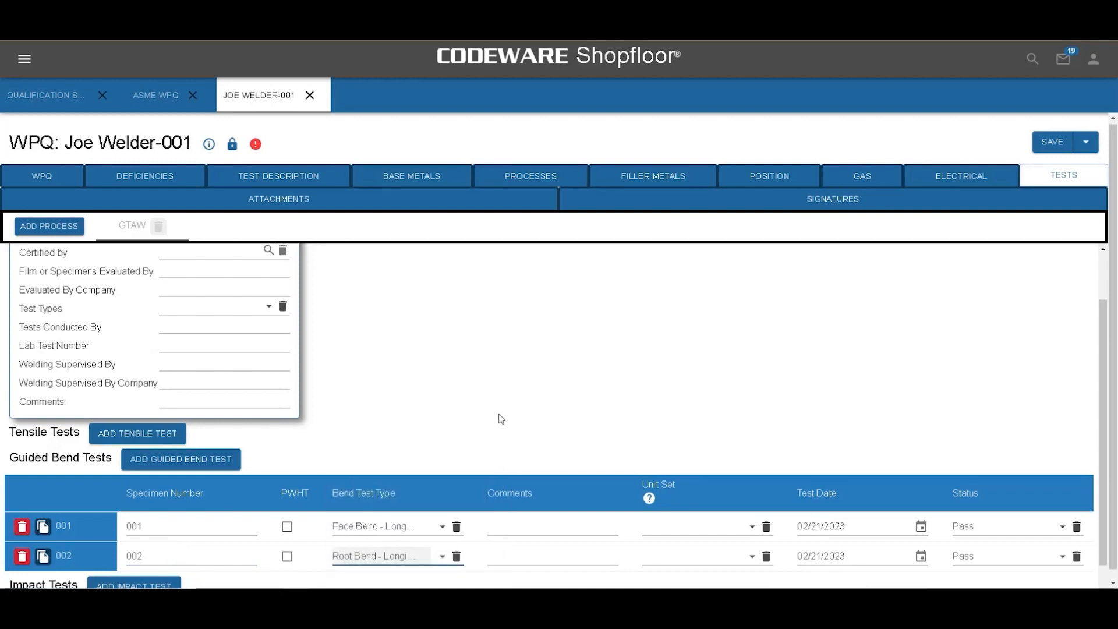
Recheck the WPQ's deficiencies by refreshing its deficiency summary with both bend tests entered.
scroll(503, 418, "down", 1)
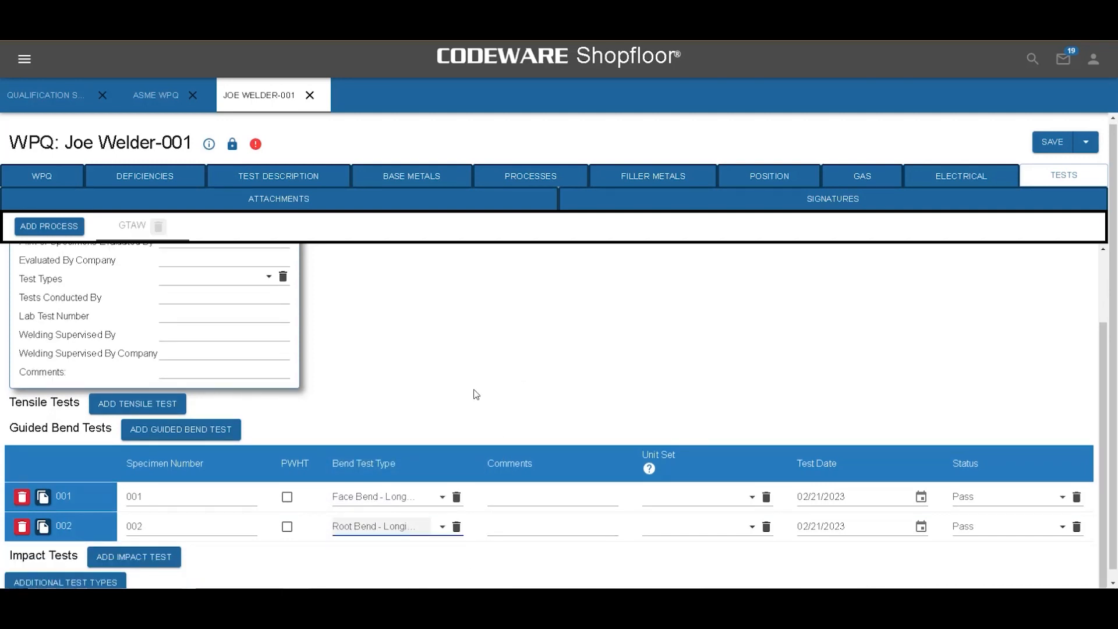
left_click(140, 180)
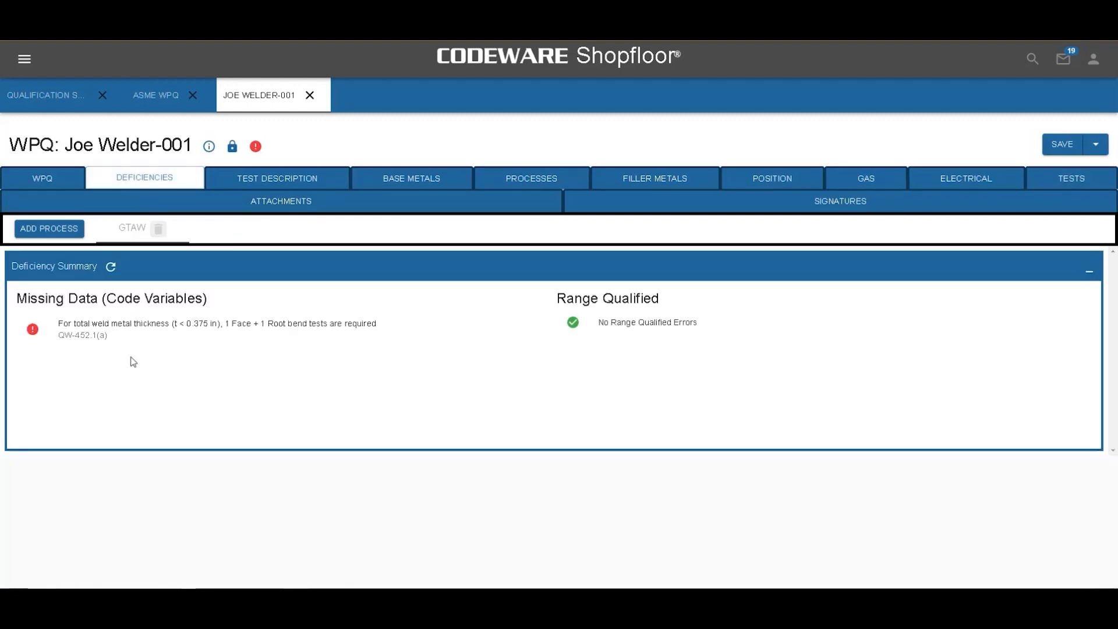
left_click(111, 266)
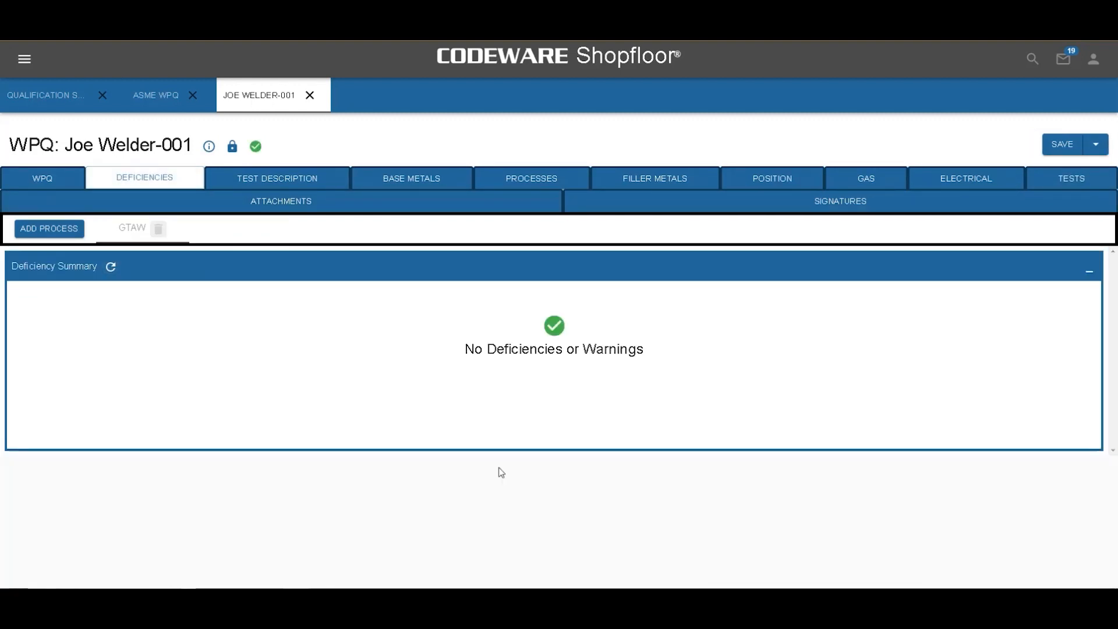
Publish the WPQ so it counts toward the welder's qualifications, save it, and return to the qualification page.
left_click(58, 183)
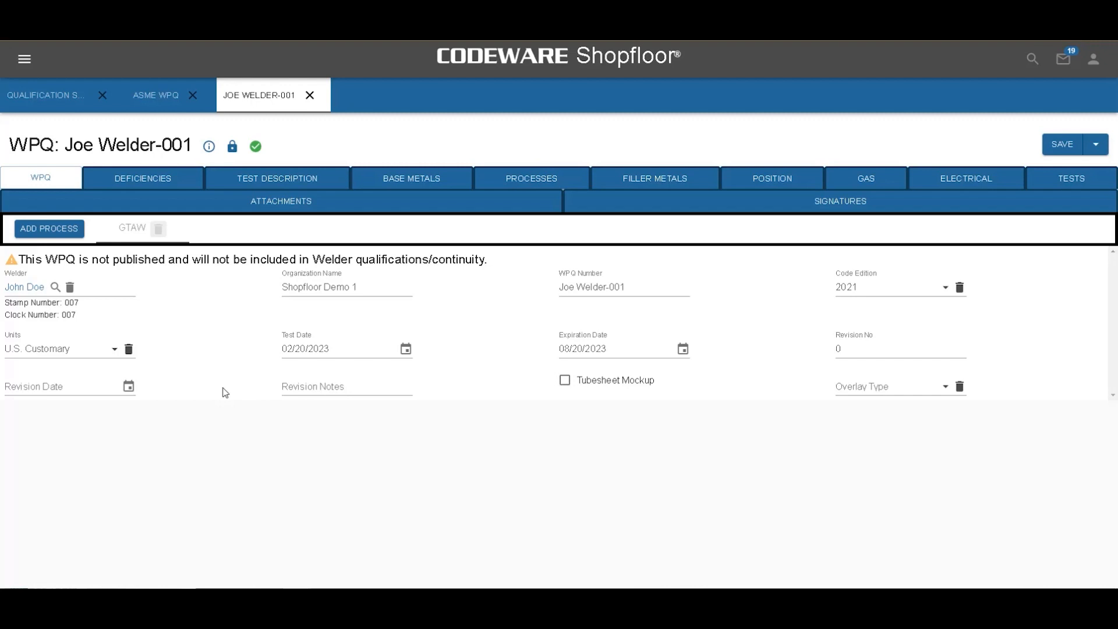
left_click(1098, 146)
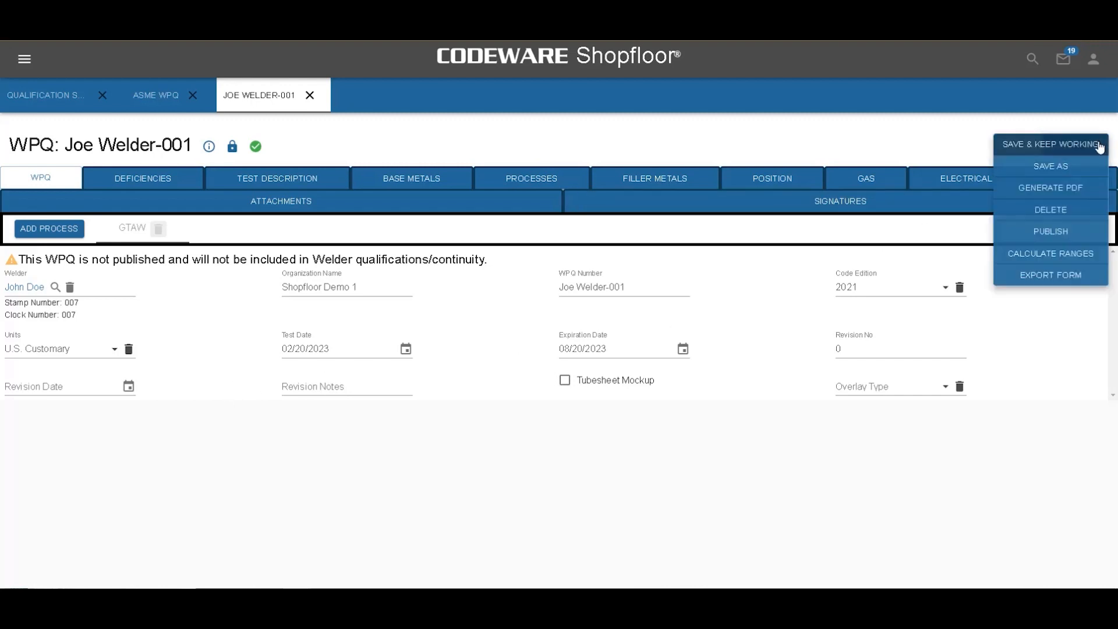
left_click(1083, 232)
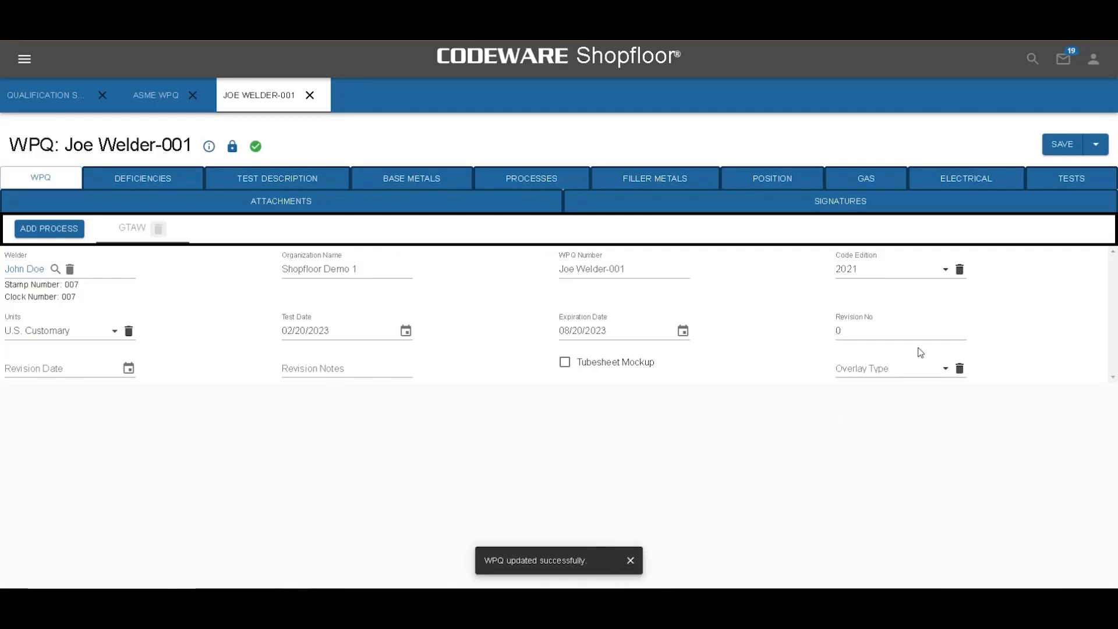
left_click(1061, 145)
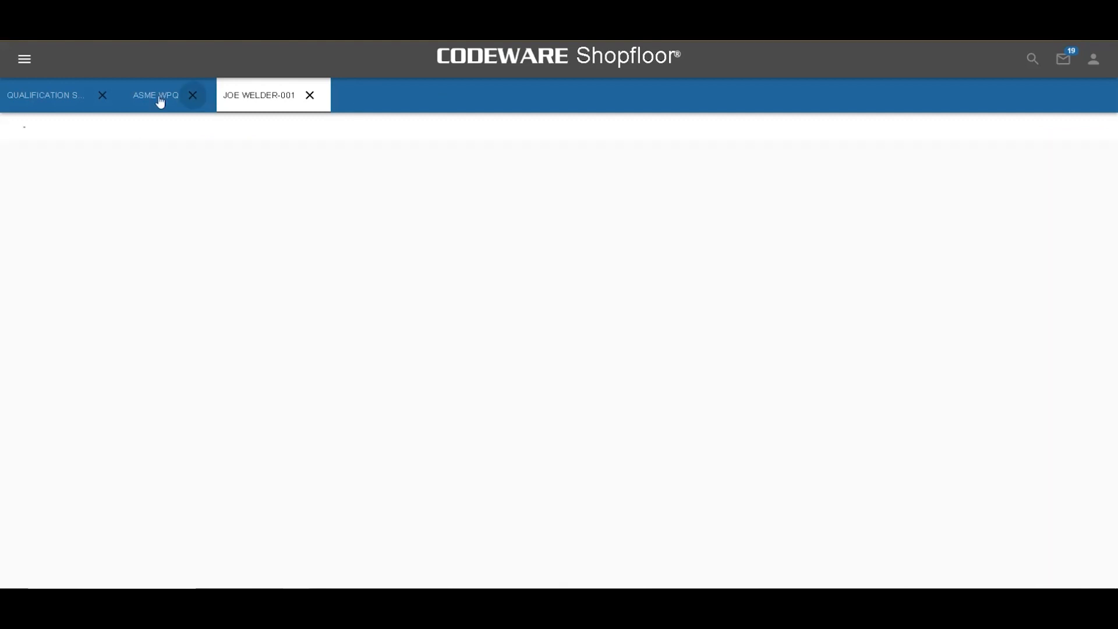
left_click(62, 96)
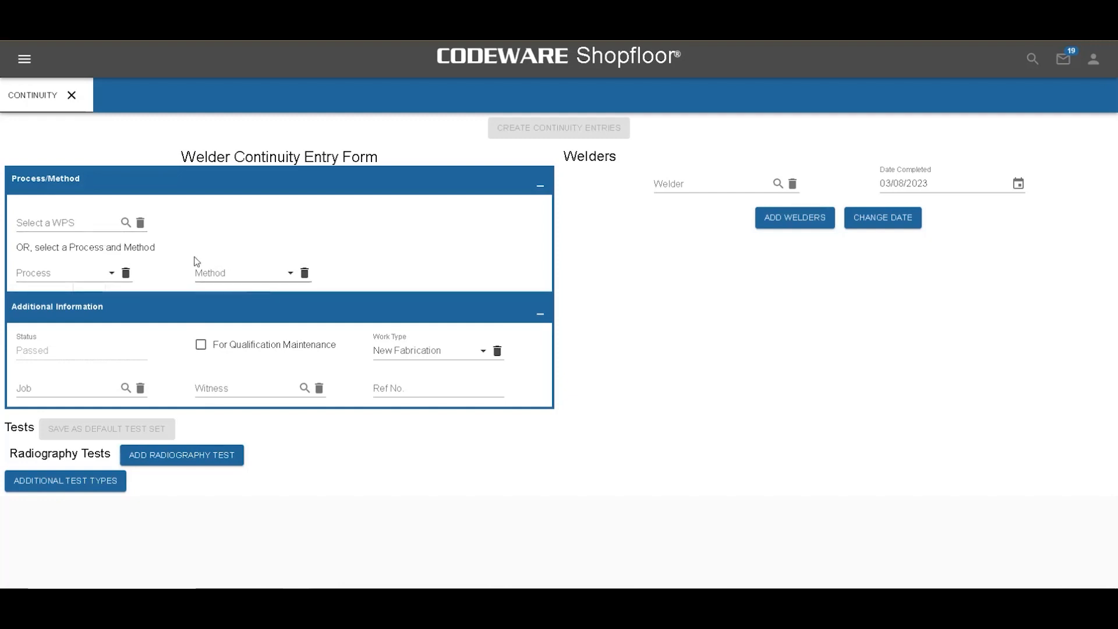
Filter the WPS list by names containing GTAW_ and select GTAW_1203_1 for the welder continuity entry.
left_click(124, 224)
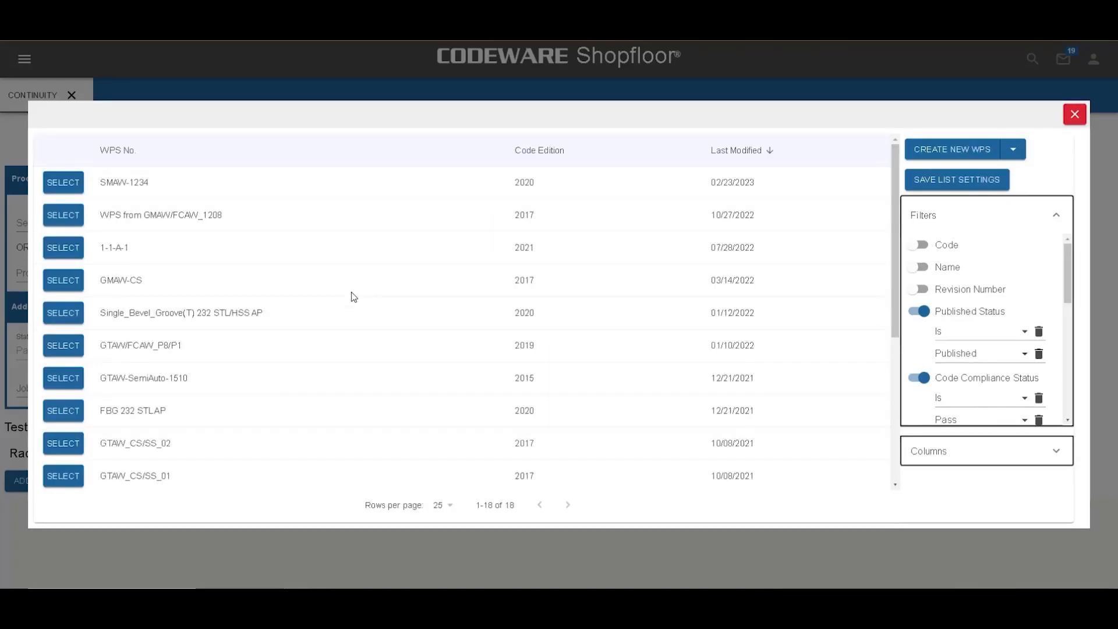
left_click(918, 267)
left_click(975, 308)
type("GT")
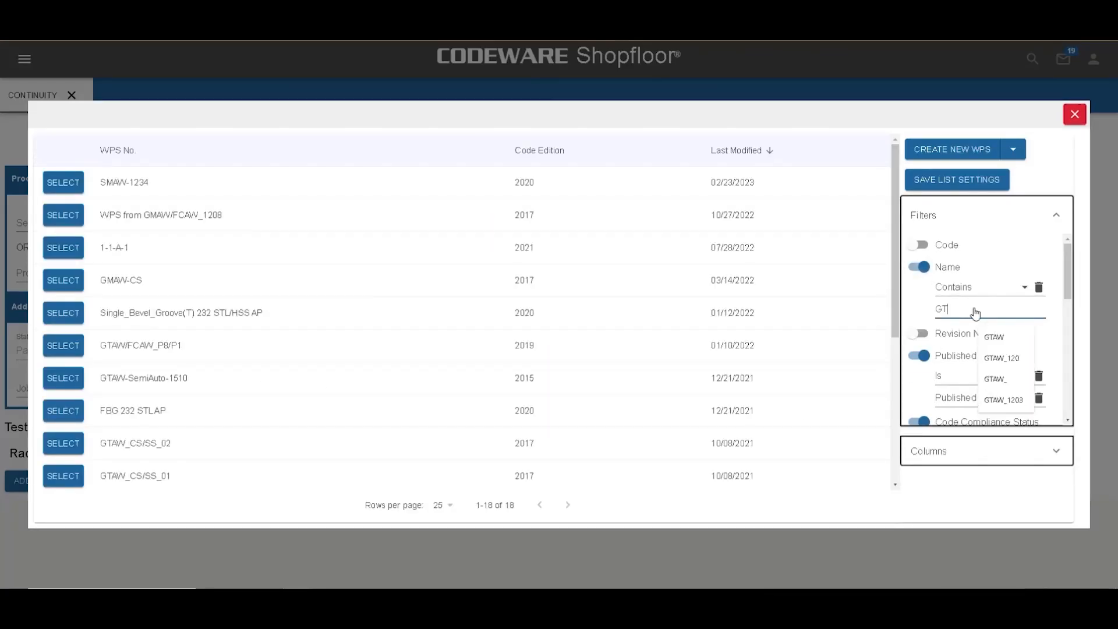
type("AW_")
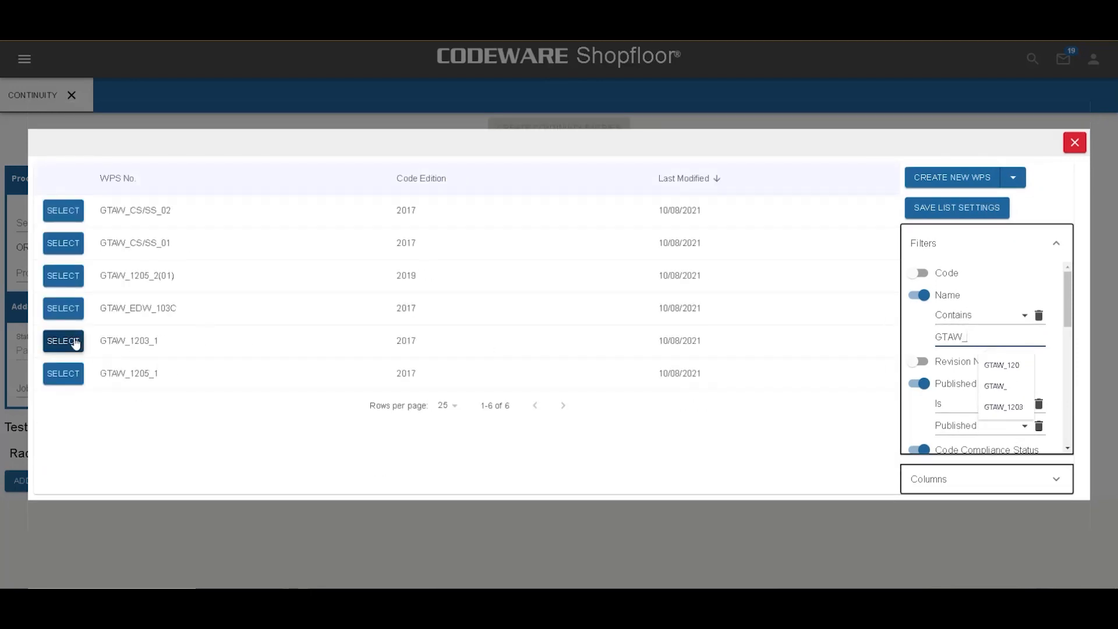
left_click(75, 343)
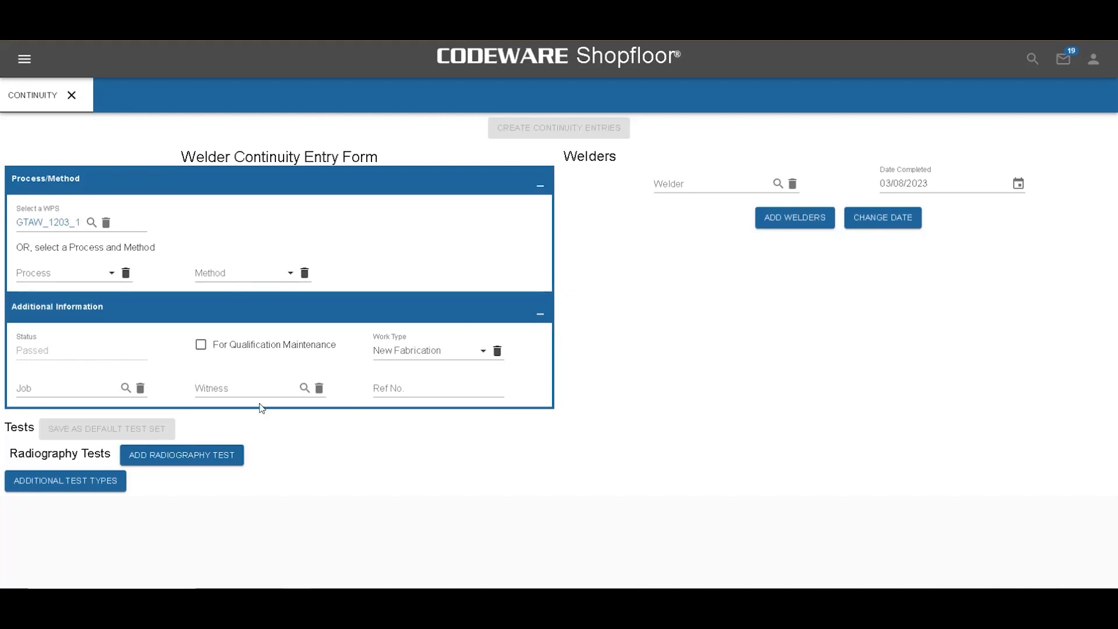
Mark the continuity entry for qualification maintenance and assign the same welder as on the WPQ.
left_click(201, 344)
left_click(778, 184)
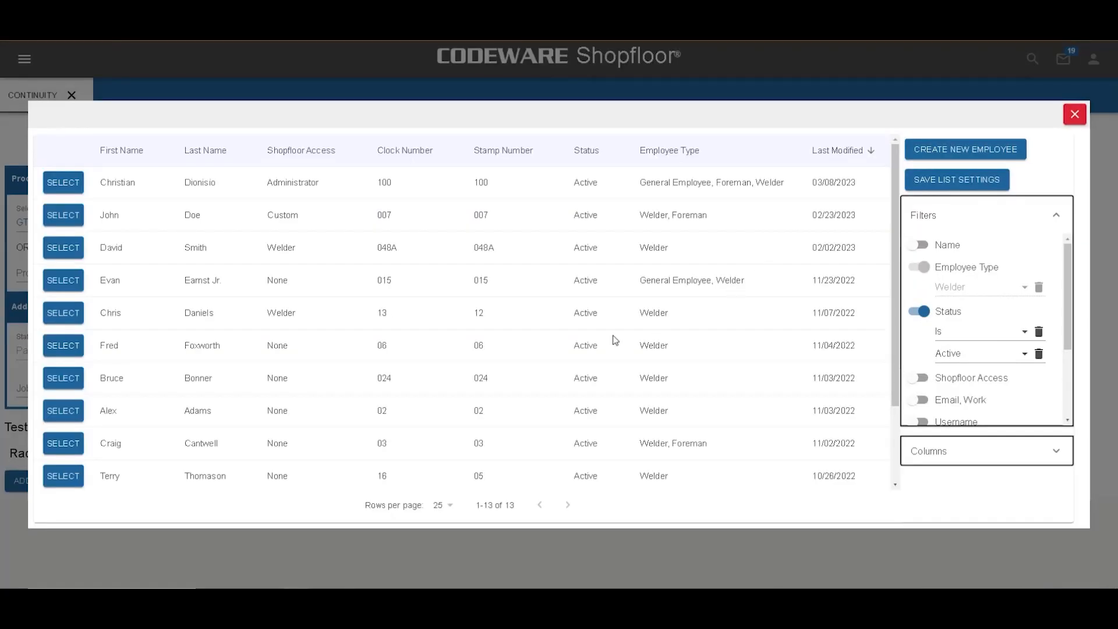
left_click(66, 216)
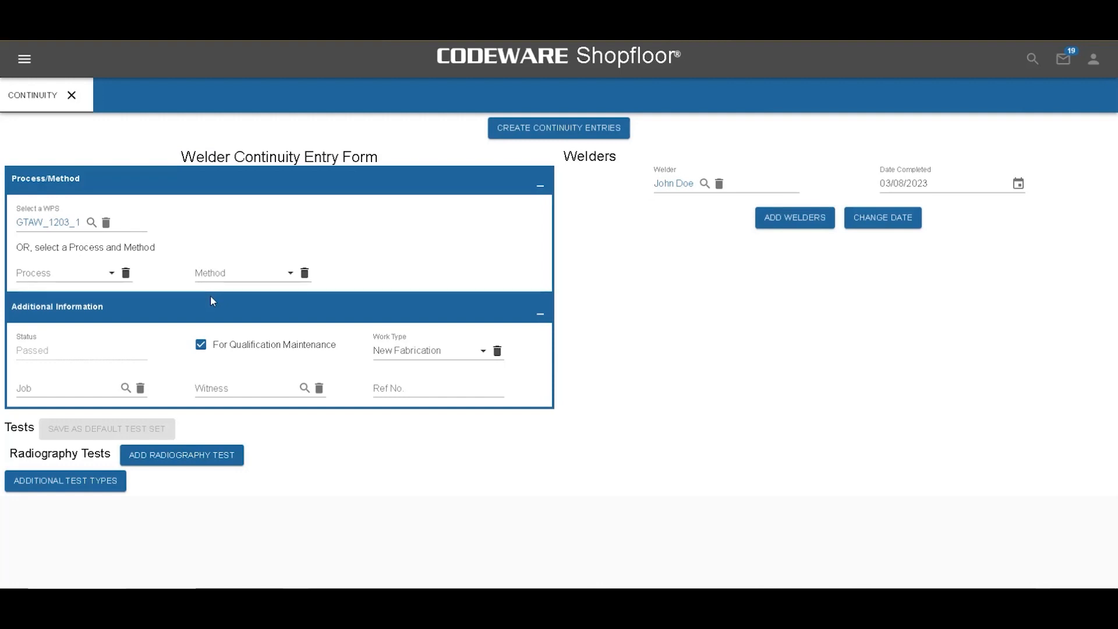
left_click(796, 217)
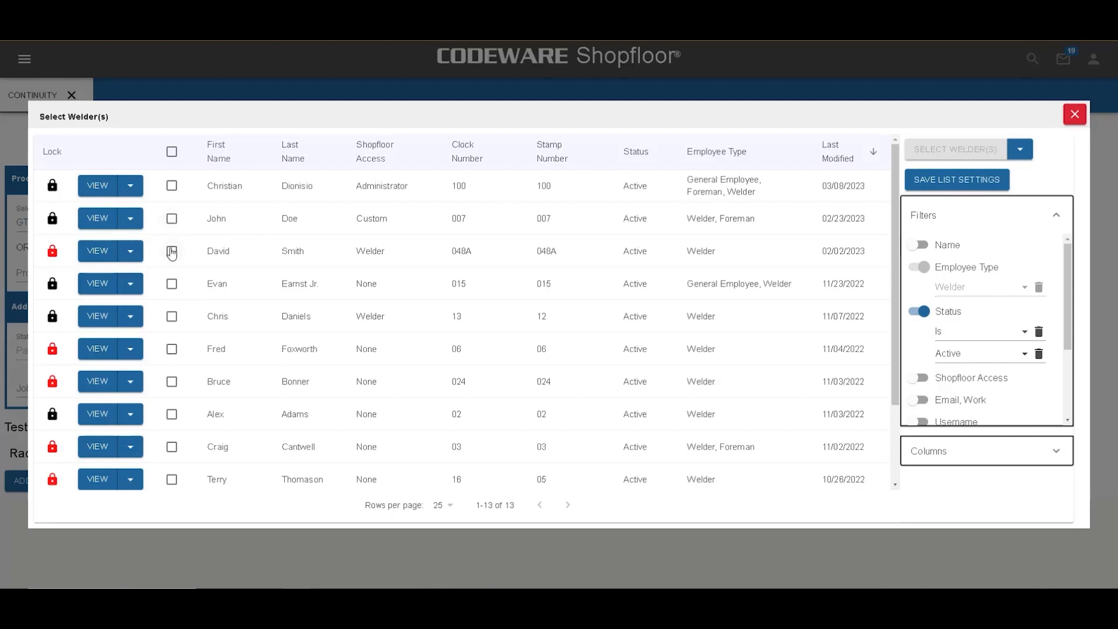
left_click(172, 251)
left_click(172, 284)
left_click(172, 317)
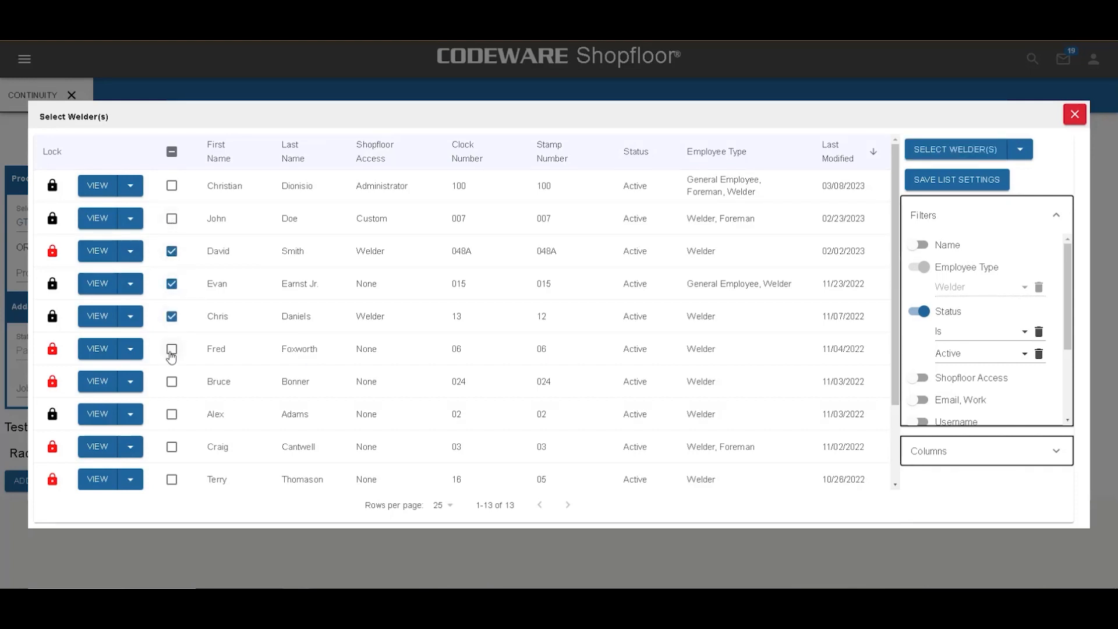
left_click(172, 349)
left_click(1075, 115)
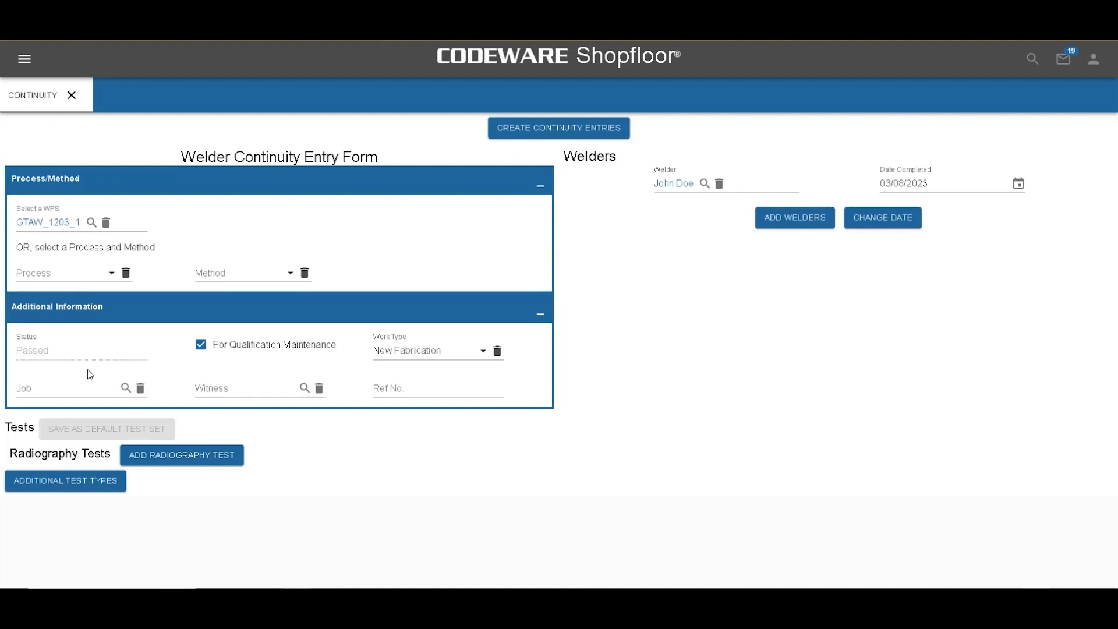
Create the continuity entry for the assigned welder from the completed form.
left_click(552, 126)
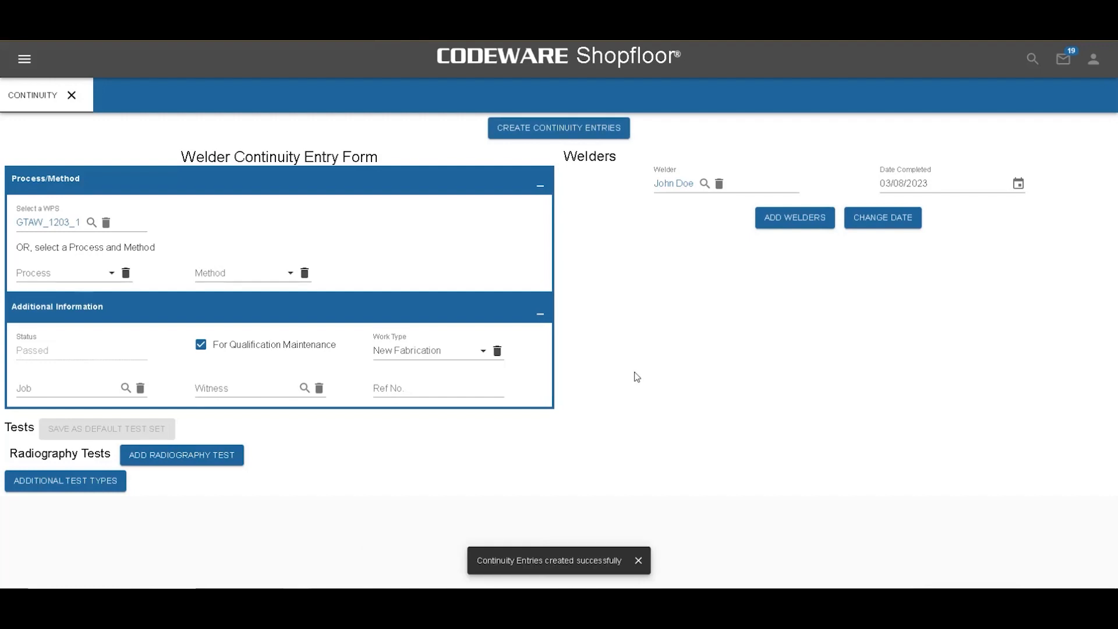